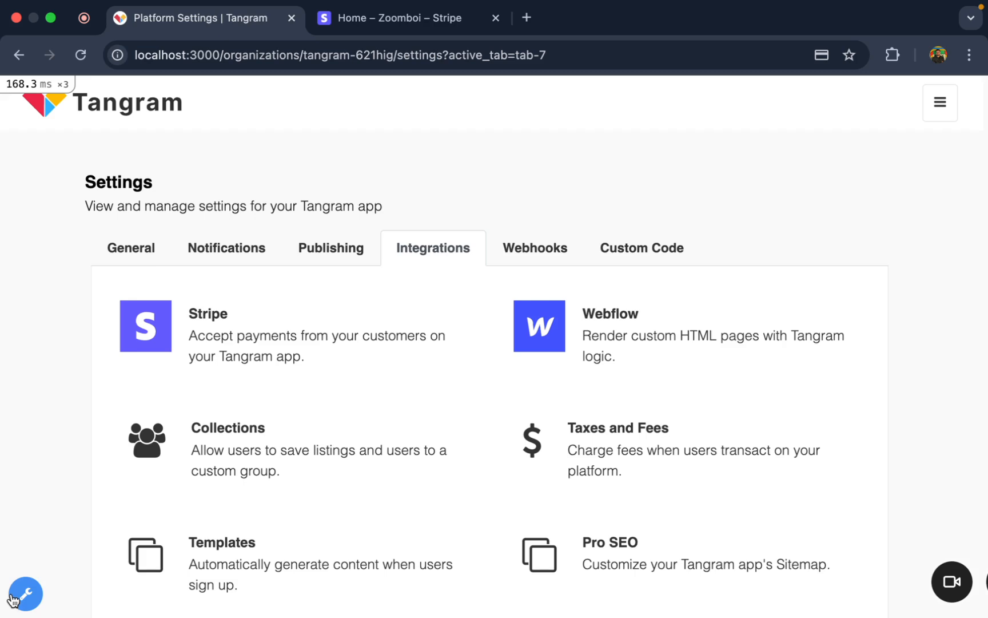
Step: Open the Stripe integration's payments page from the platform's Integrations settings
click(33, 595)
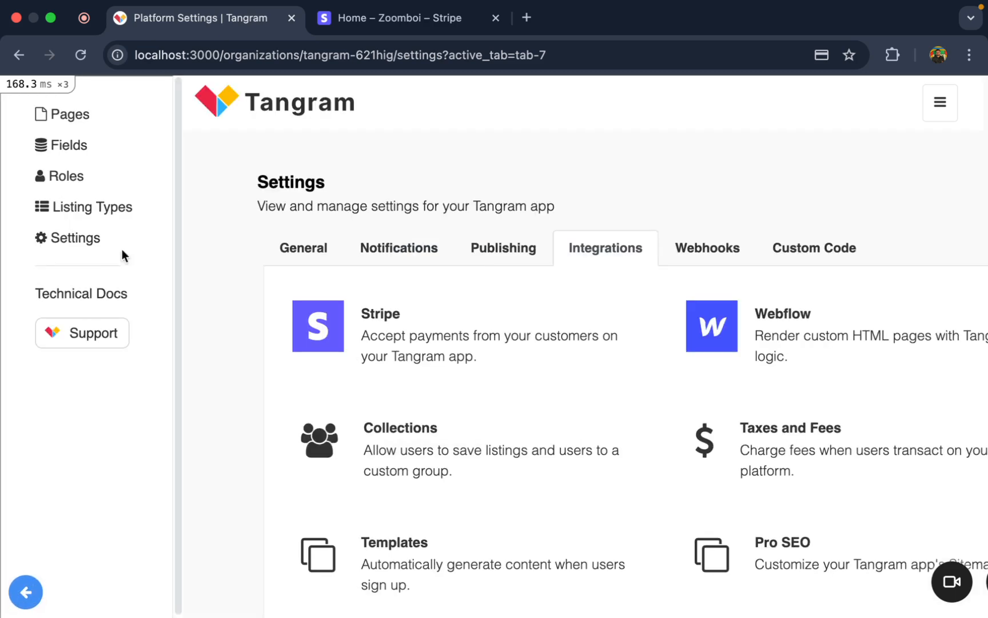
click(80, 237)
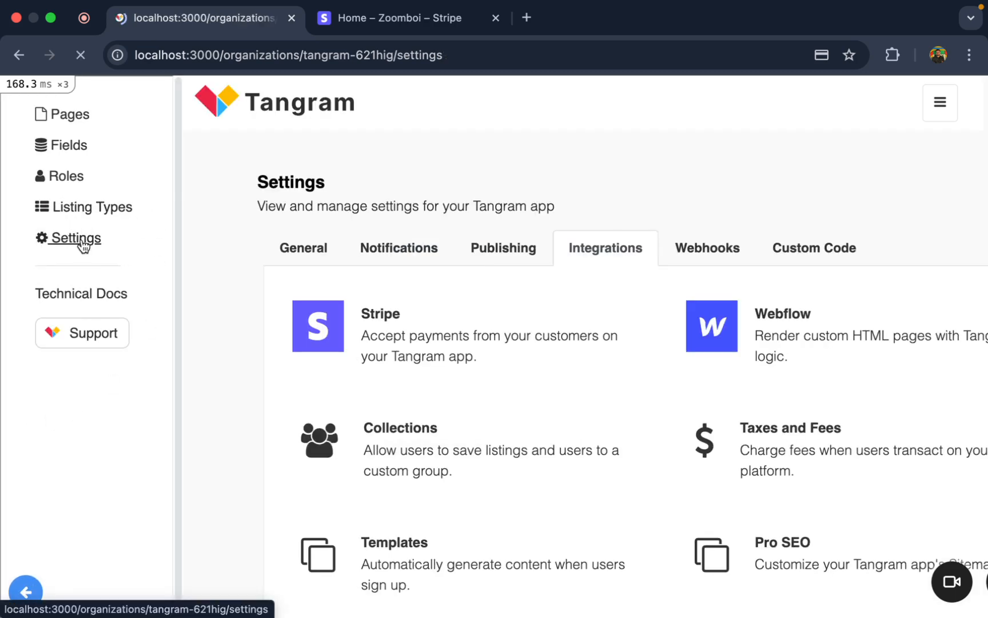
click(436, 245)
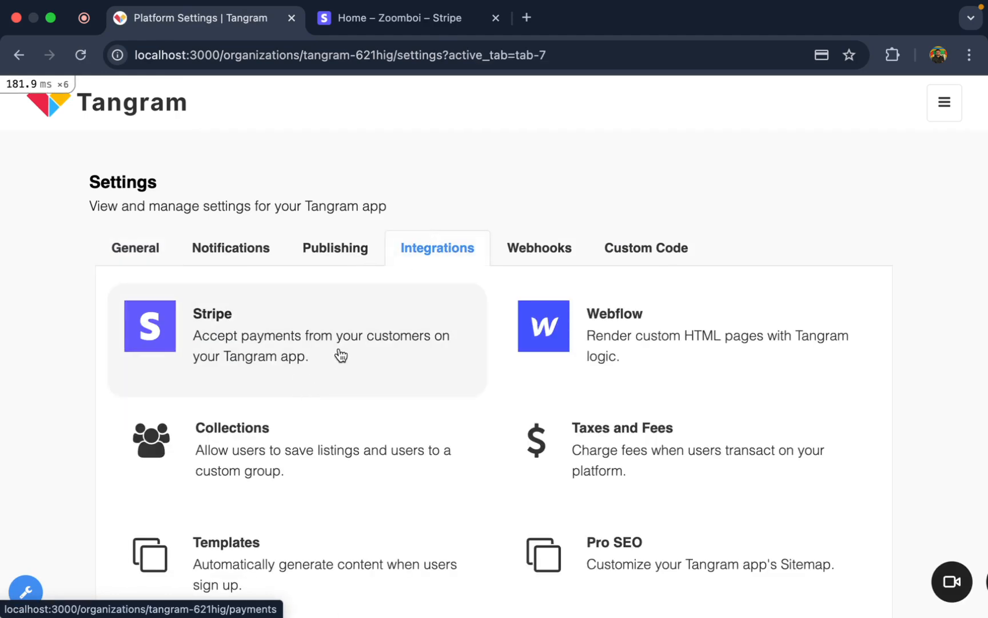
click(225, 340)
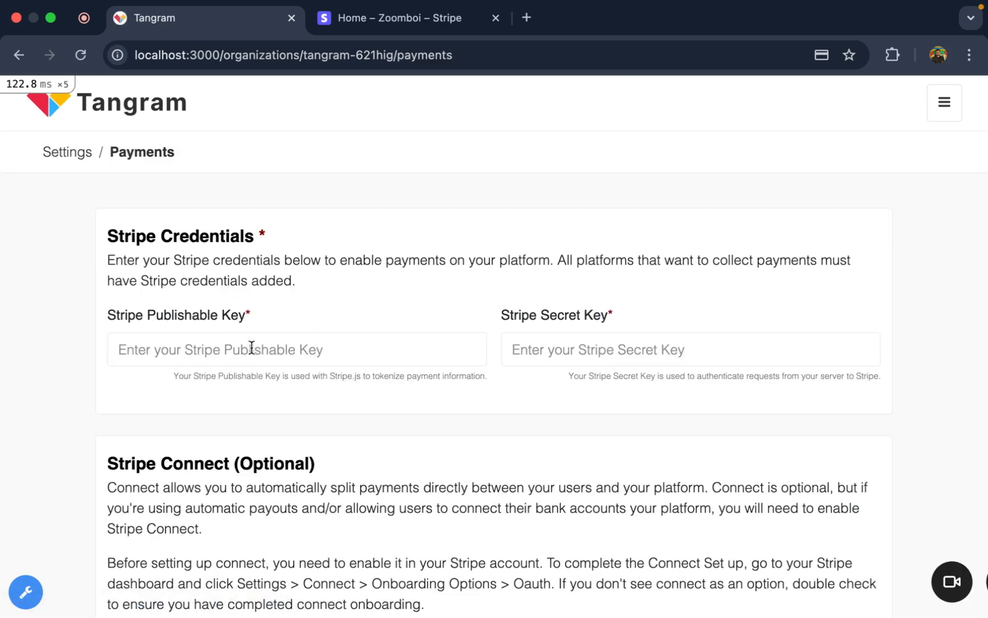
Step: Review the Stripe Credentials, Stripe Connect and Important information sections of the payments page
scroll(239, 381, down, 4)
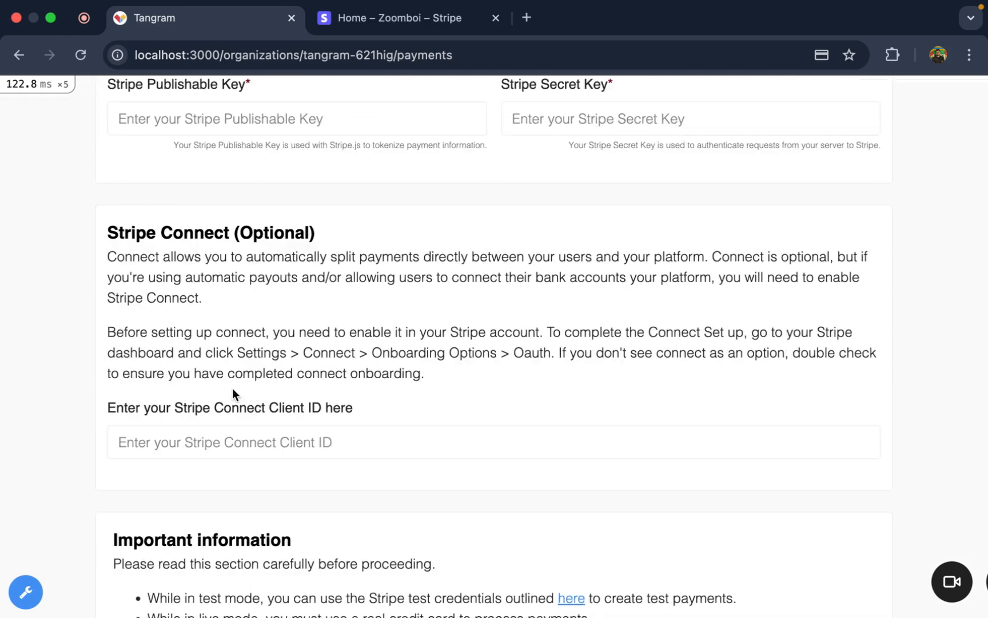
scroll(232, 394, down, 5)
scroll(232, 394, up, 9)
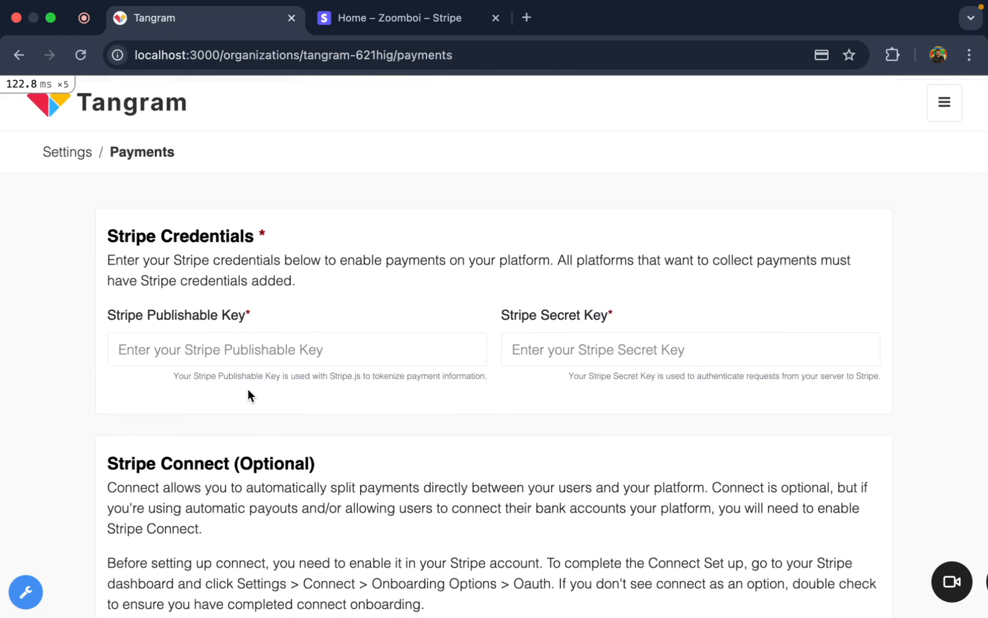
scroll(257, 415, down, 5)
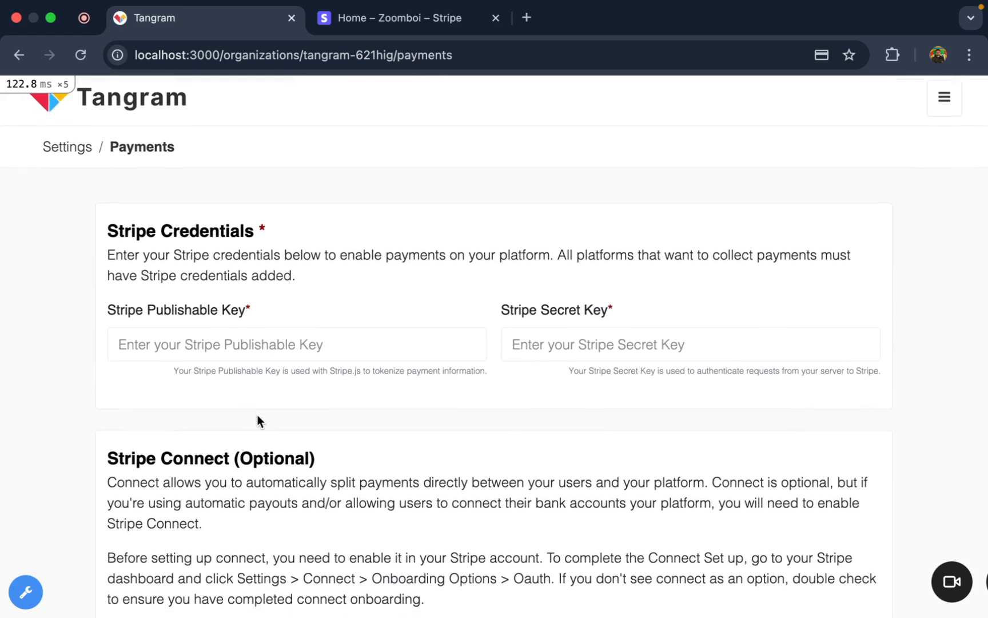
scroll(255, 432, down, 4)
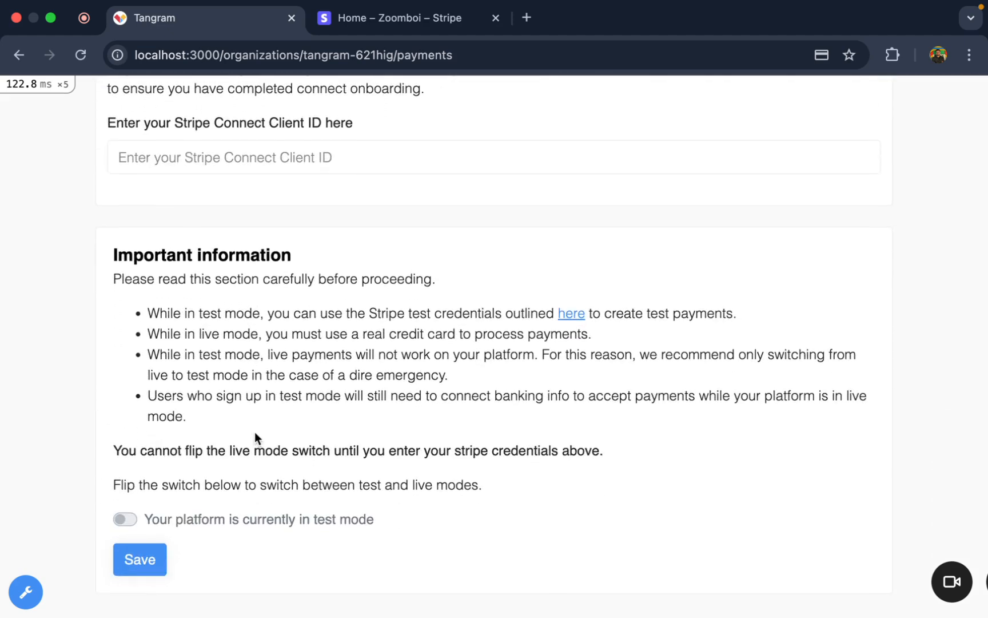
scroll(203, 435, up, 8)
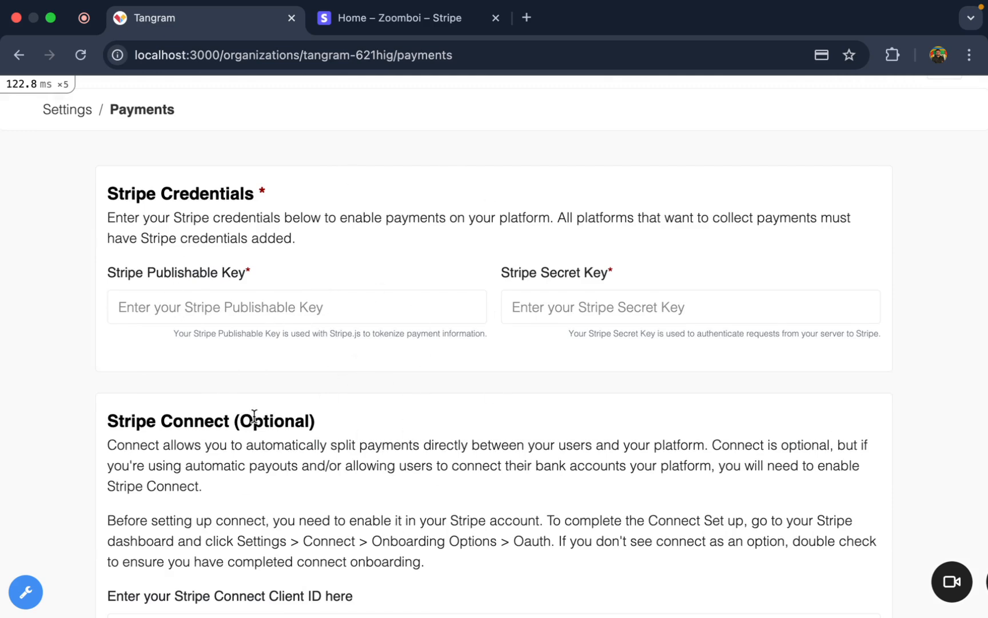
Step: With the Stripe Publishable Key field active, switch to the Stripe dashboard, enable test mode and open its API keys page
click(333, 298)
scroll(262, 499, down, 1)
scroll(260, 503, up, 2)
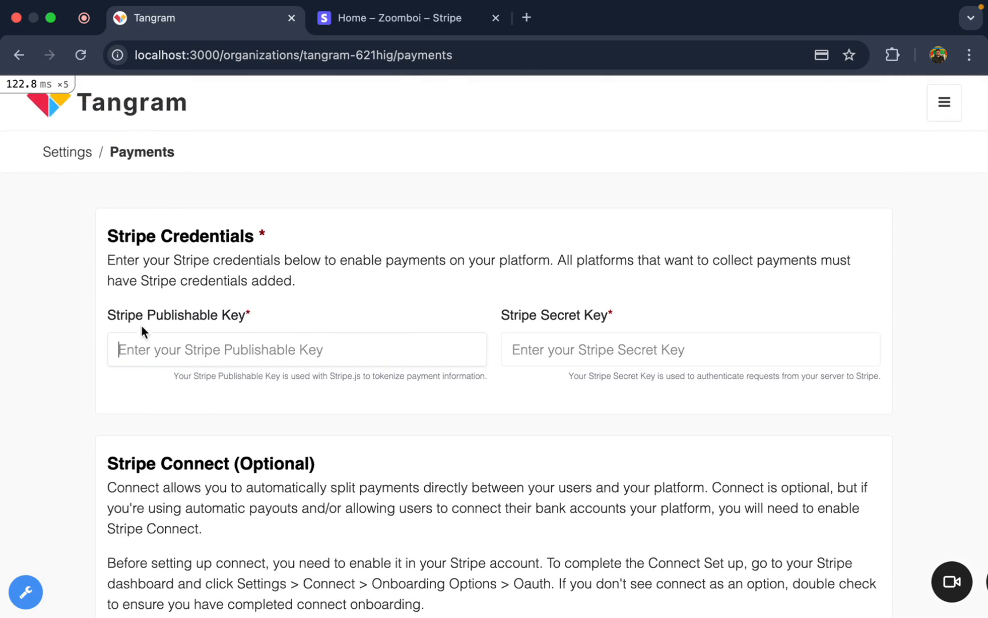
click(374, 22)
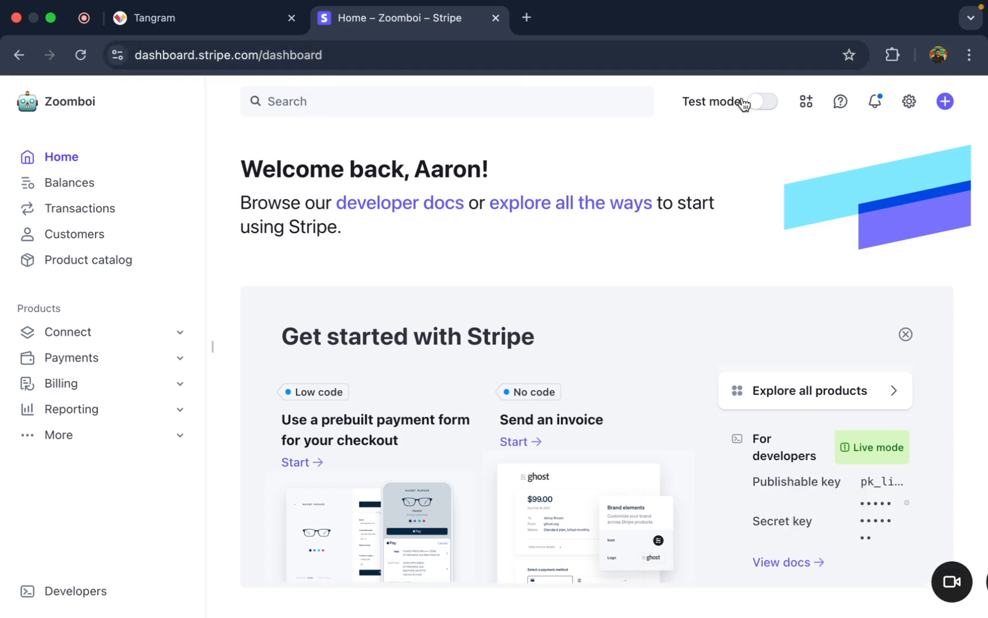
click(758, 107)
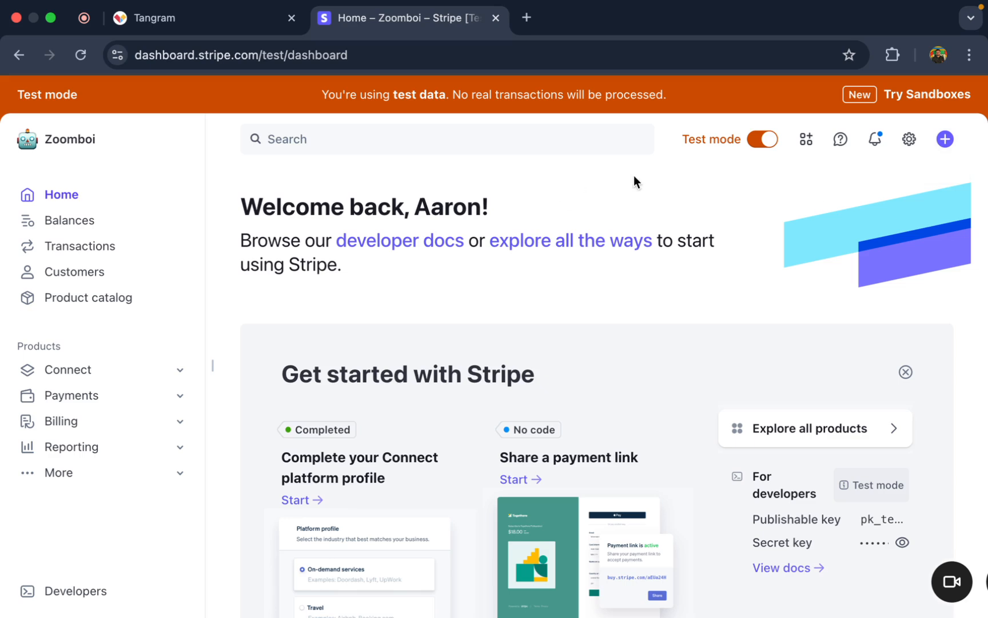
click(119, 593)
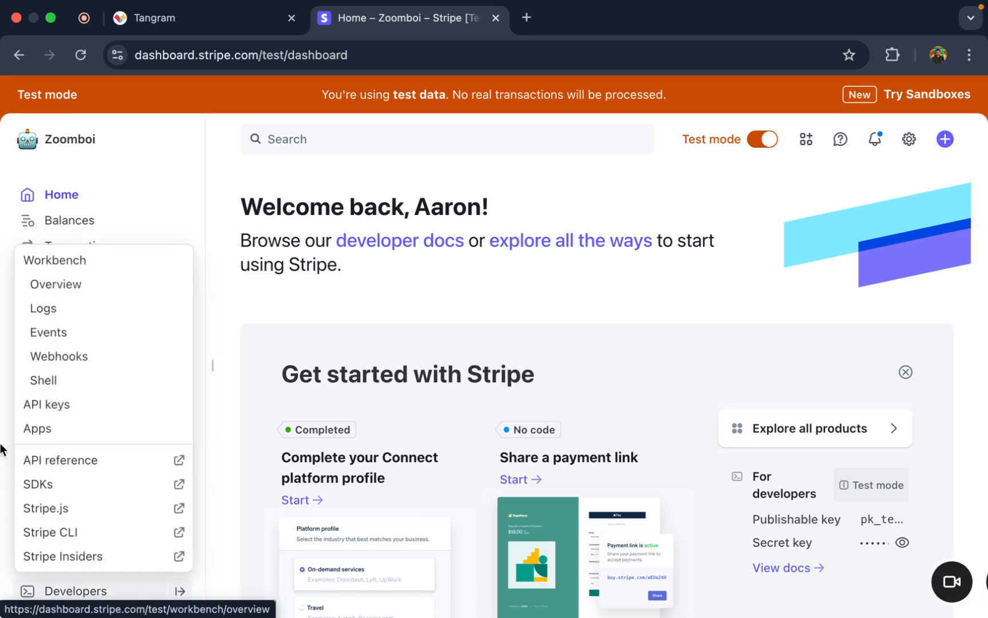
click(85, 407)
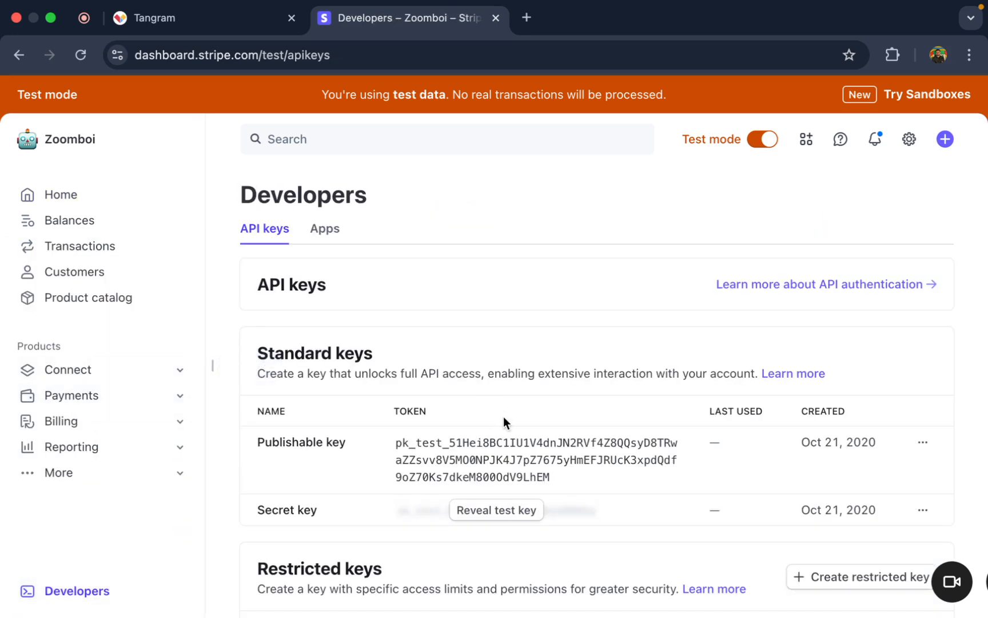
Step: Copy the publishable test key from Stripe and paste it into the Stripe Publishable Key field in Tangram
scroll(380, 479, down, 1)
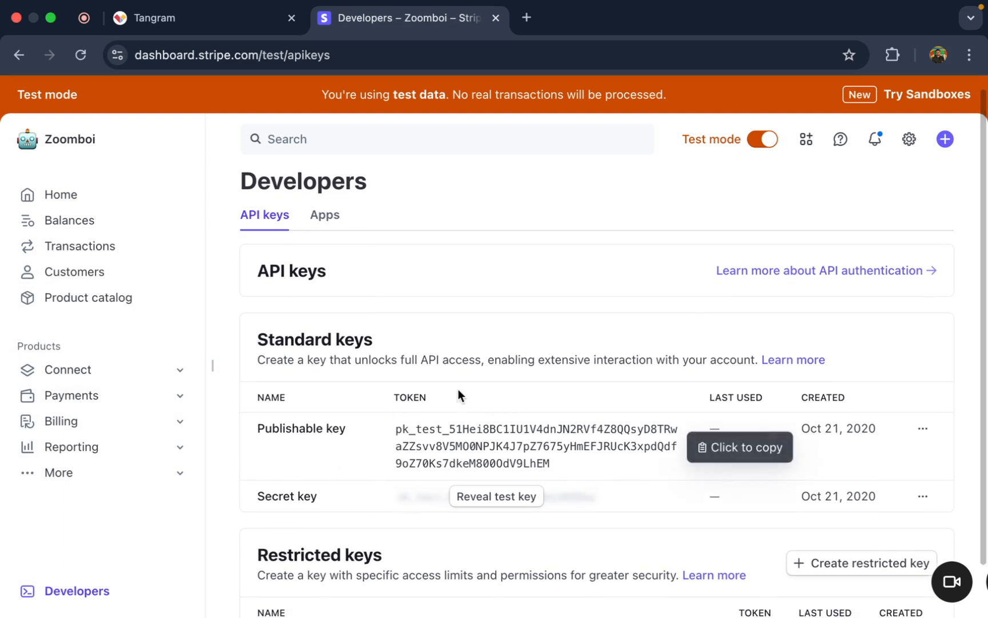
click(521, 443)
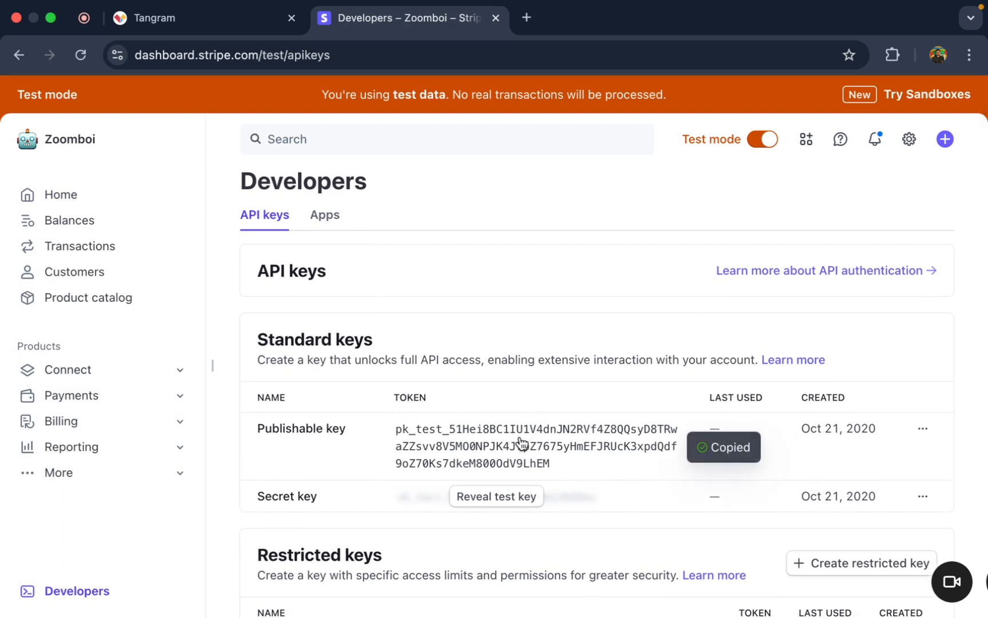
click(169, 23)
key(super+v)
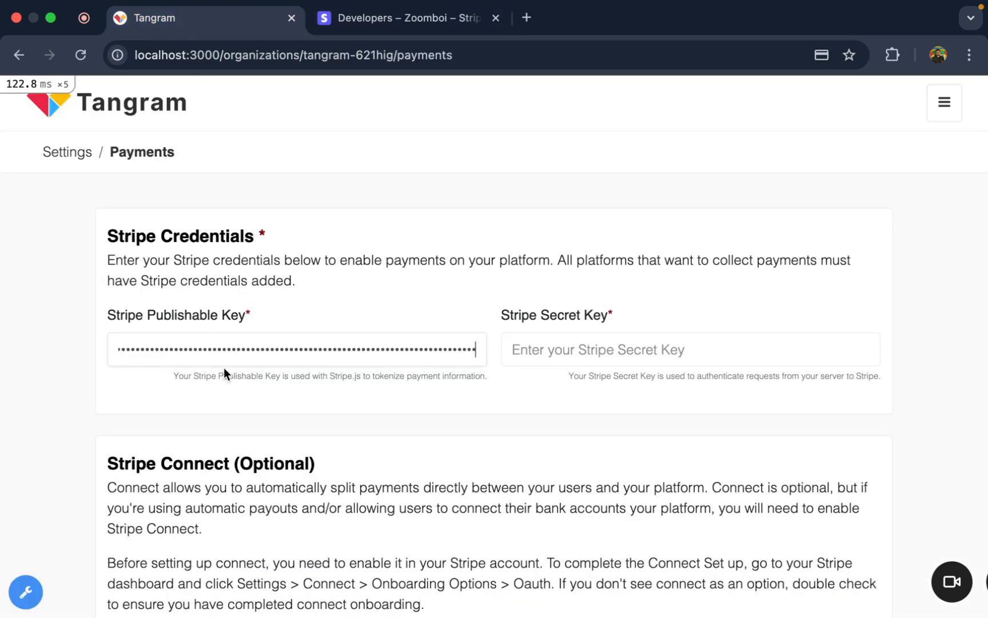
scroll(227, 385, down, 1)
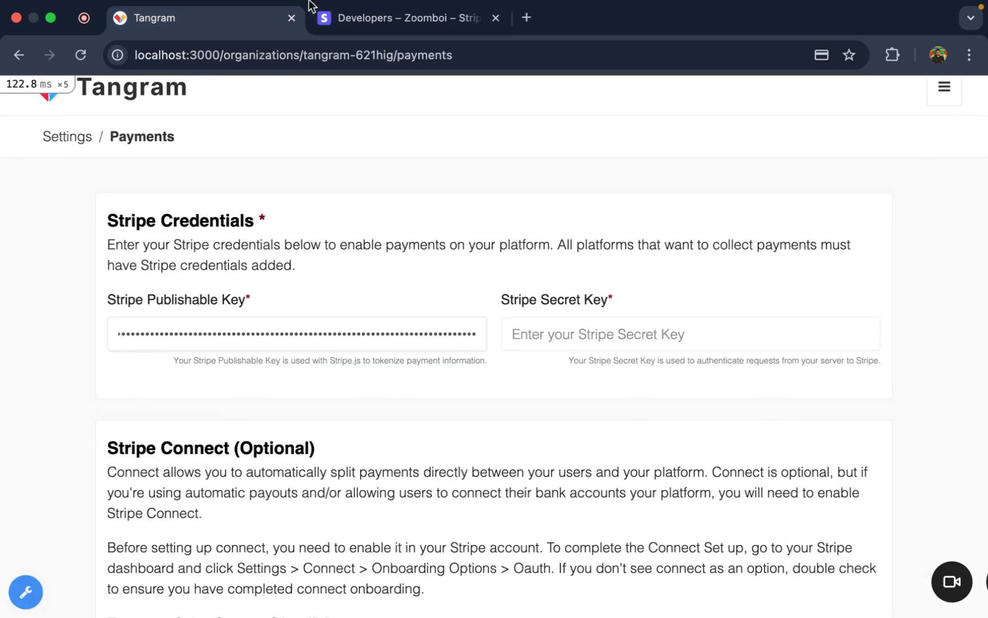
Step: Reveal and copy the secret test key in Stripe and paste it into the Stripe Secret Key field in Tangram
click(405, 18)
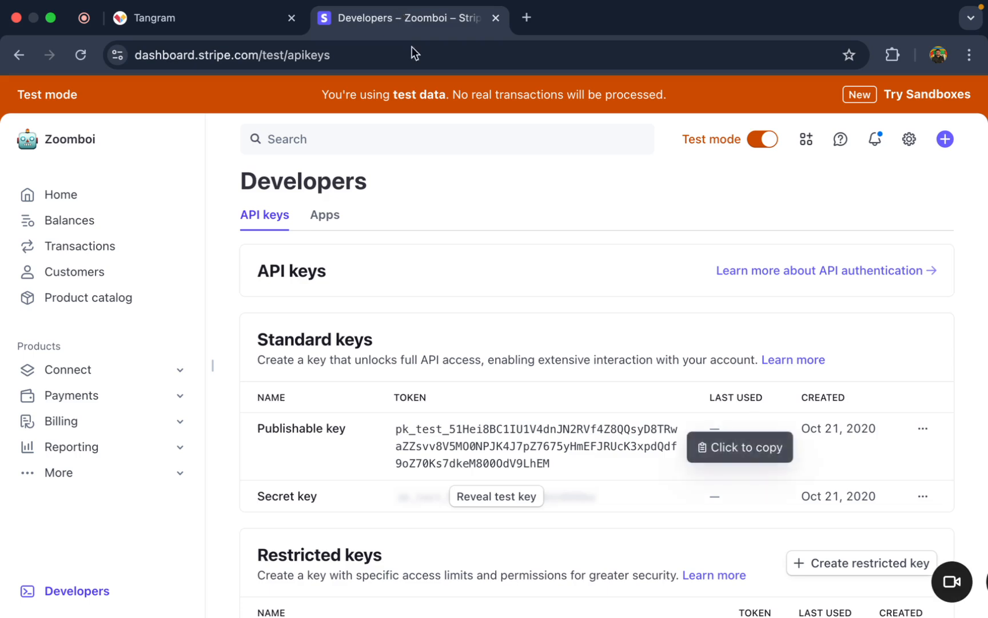
click(502, 496)
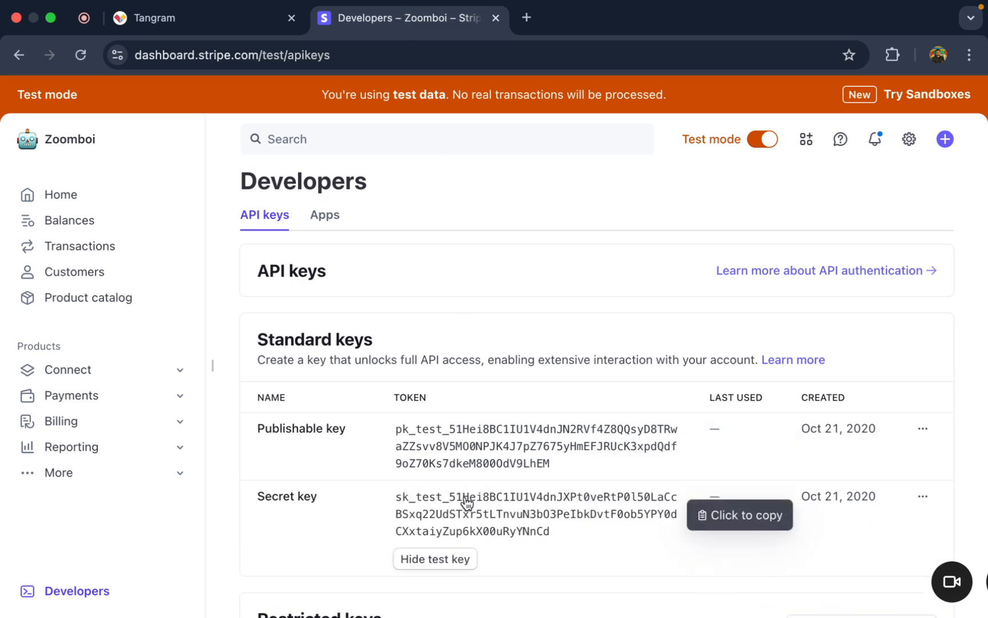
click(467, 502)
click(211, 20)
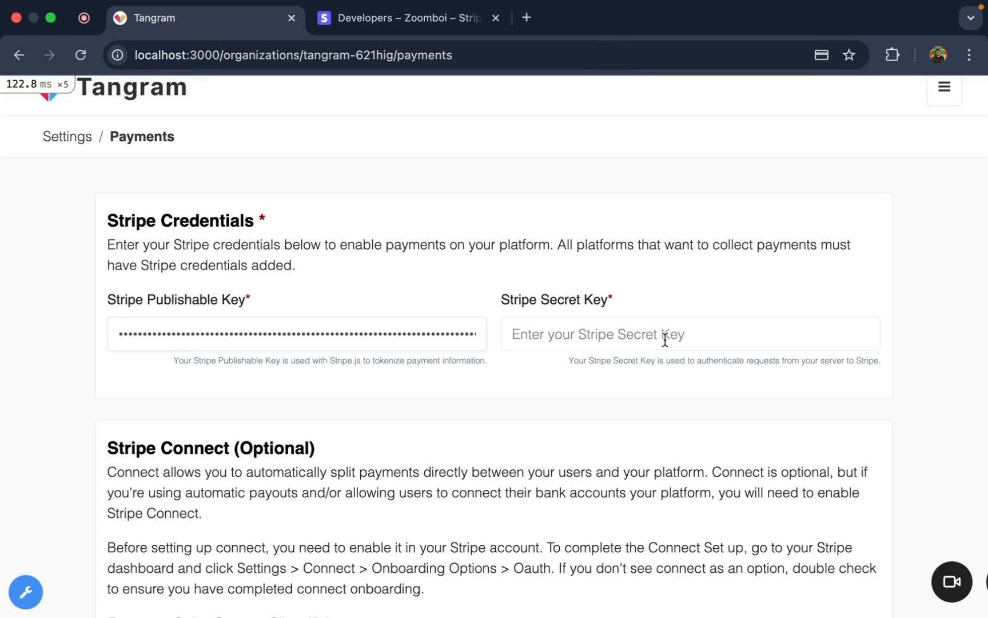
click(665, 340)
key(super+v)
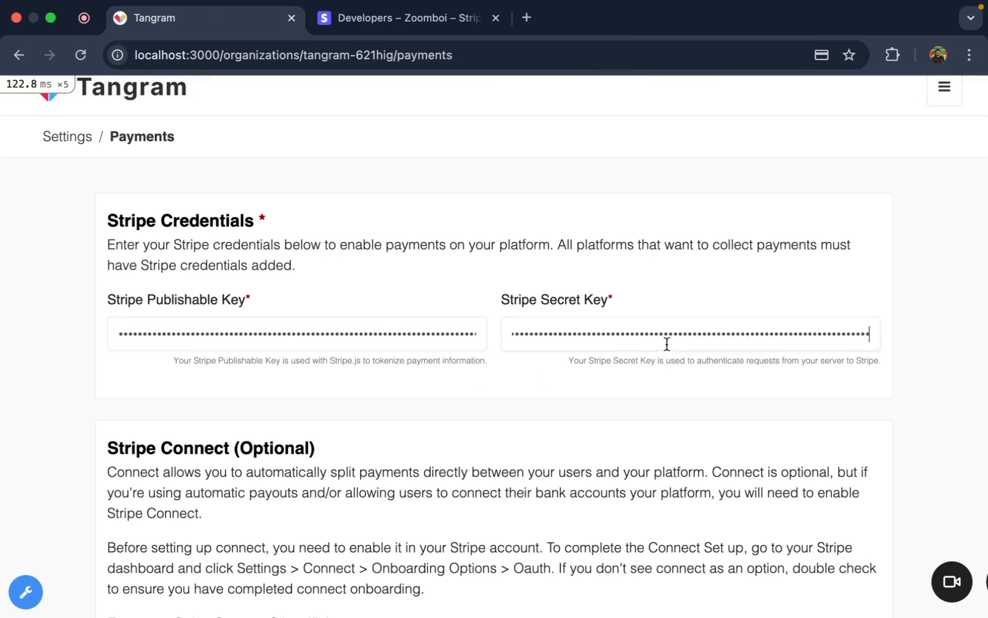
Step: Recheck the Stripe API keys page, and save the Stripe credentials on Tangram's payments page
click(405, 17)
scroll(373, 377, down, 2)
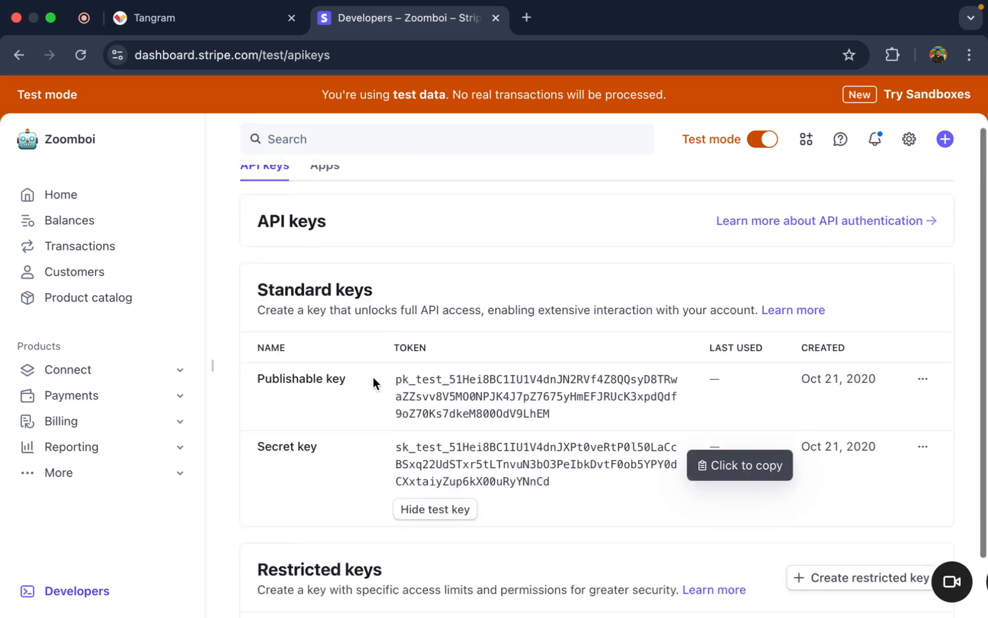
scroll(373, 380, down, 2)
scroll(387, 275, up, 3)
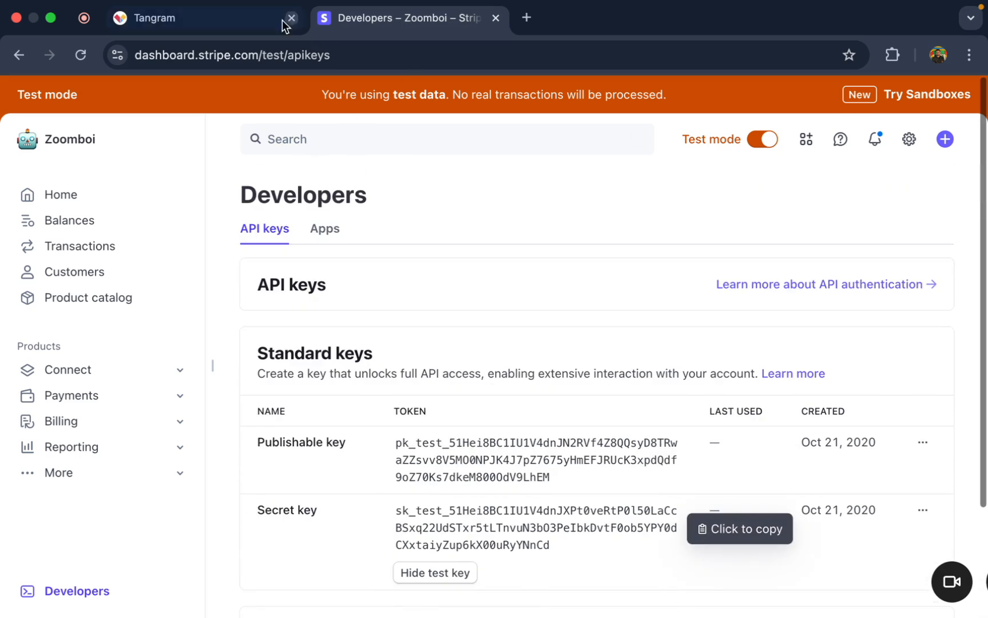
click(240, 20)
scroll(420, 308, down, 5)
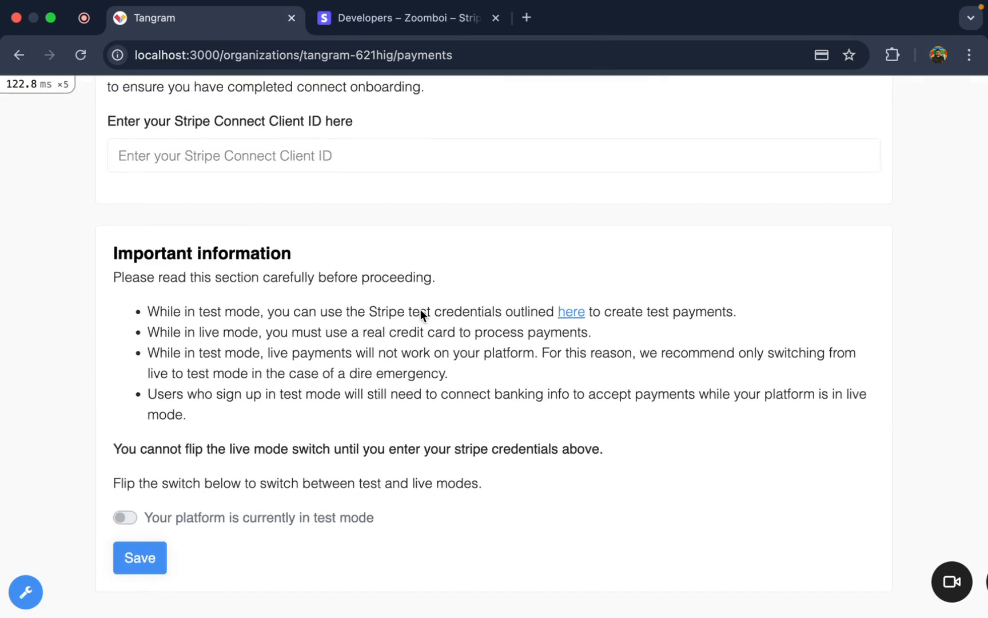
click(140, 563)
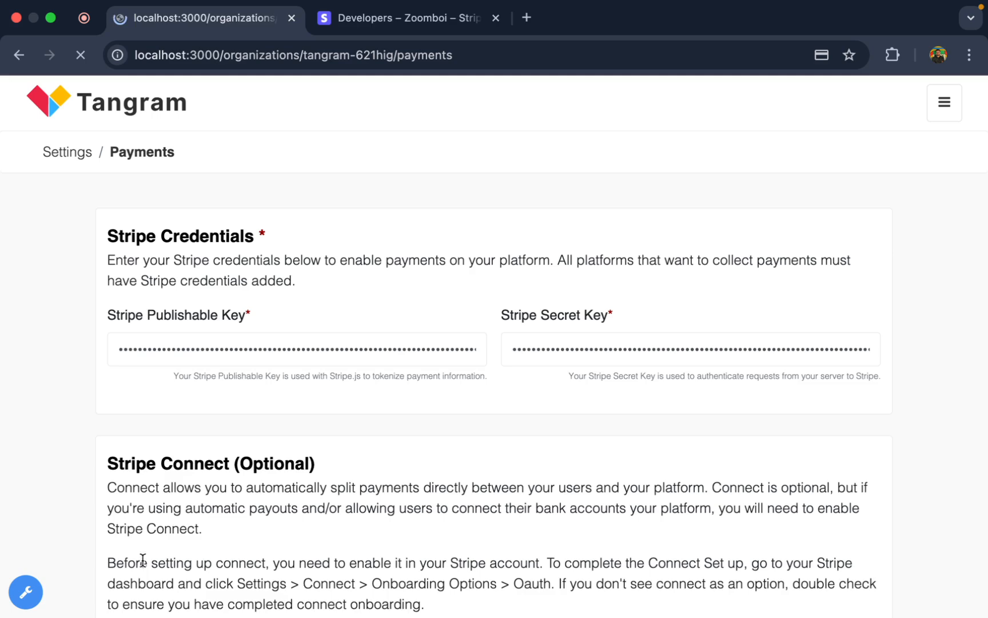
Step: Examine the test/live mode switch, the saved credentials and the Stripe Connect setup instructions
scroll(148, 505, down, 6)
scroll(147, 506, down, 3)
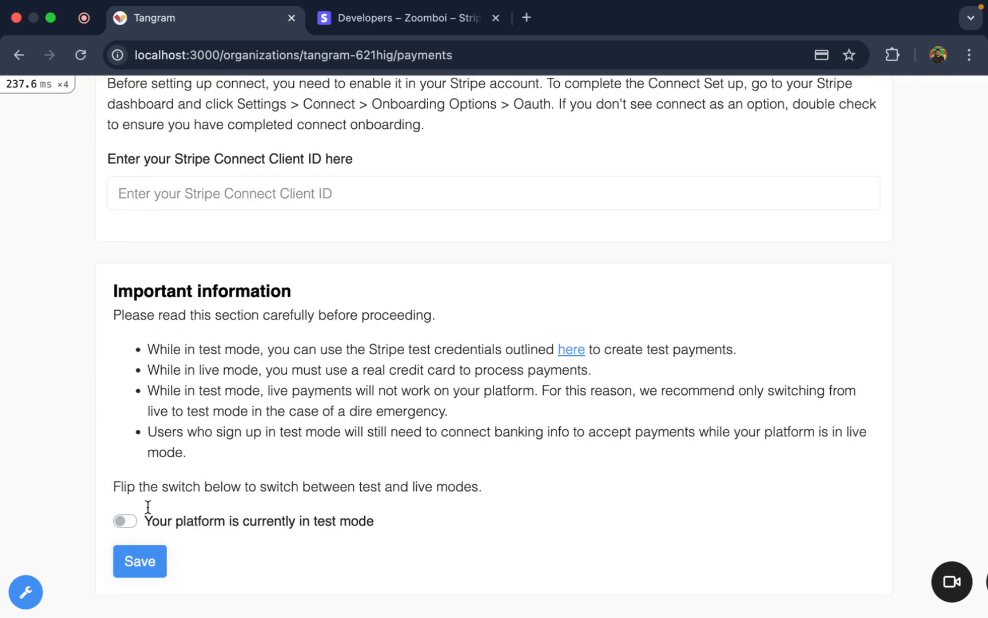
scroll(184, 288, up, 2)
scroll(185, 296, up, 8)
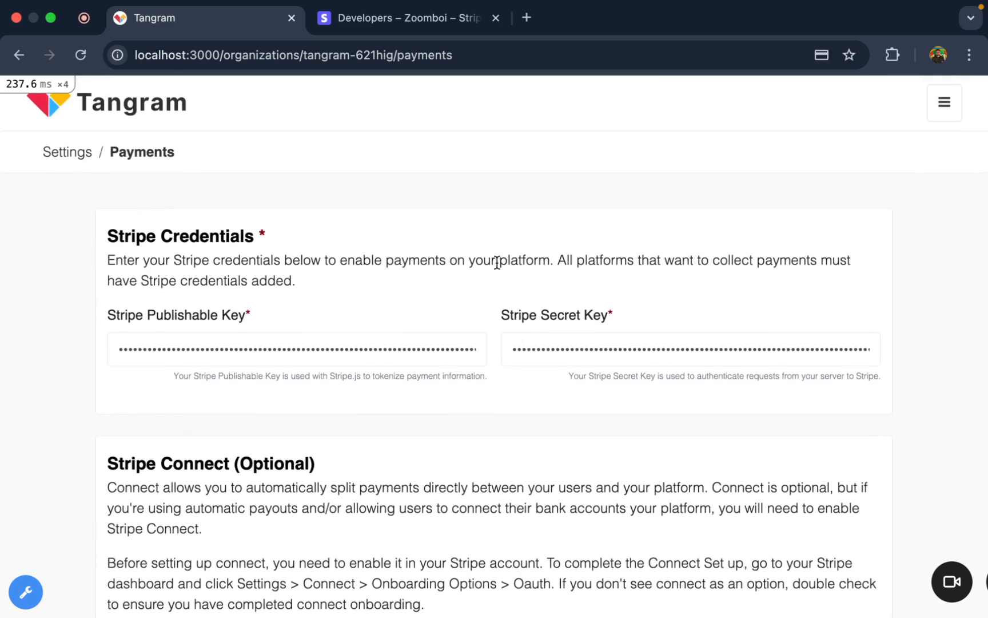
scroll(291, 483, down, 3)
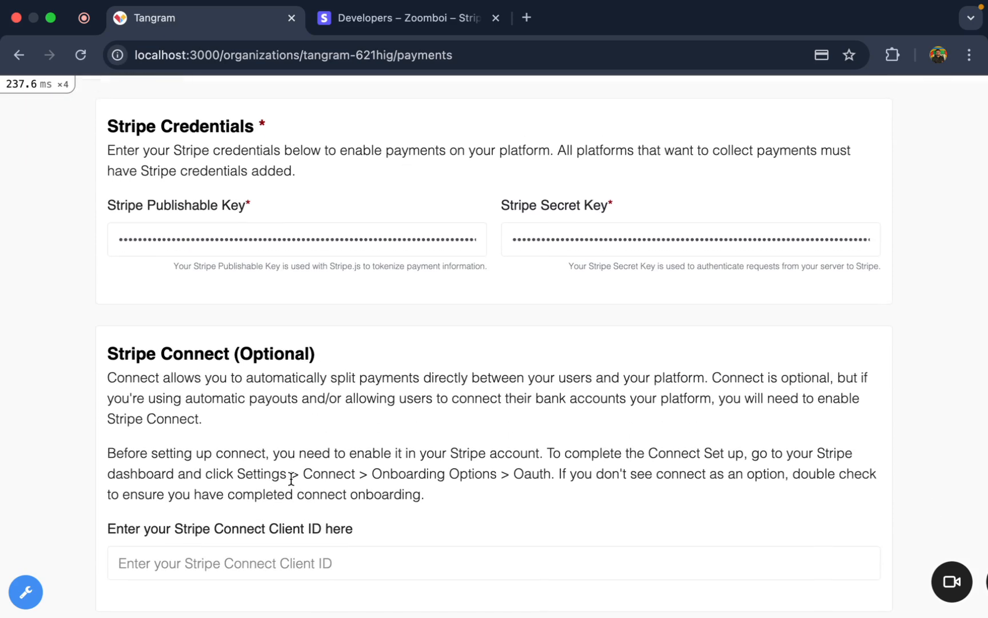
scroll(291, 478, down, 1)
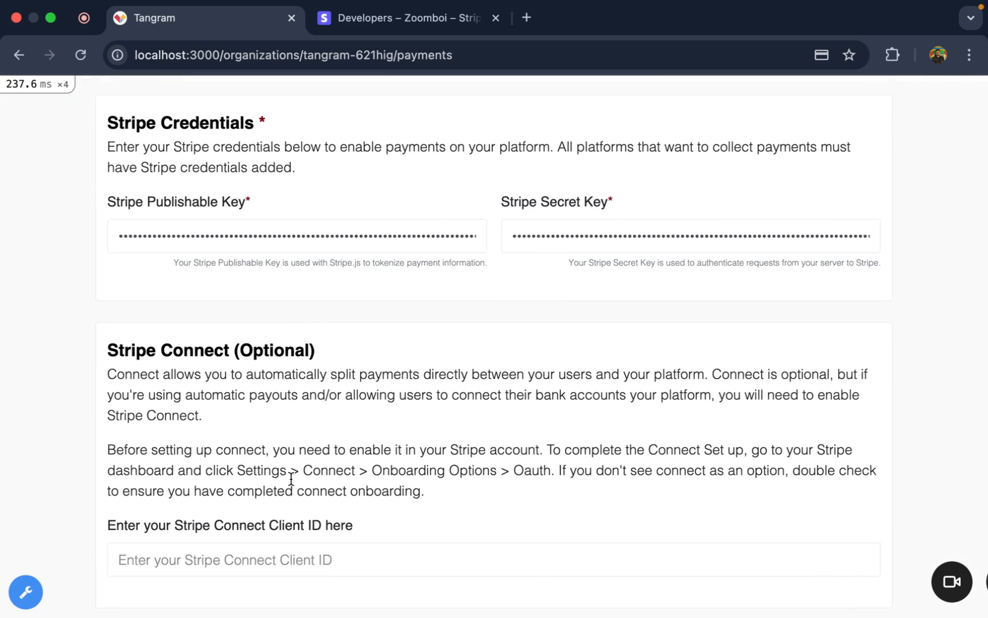
scroll(291, 479, up, 1)
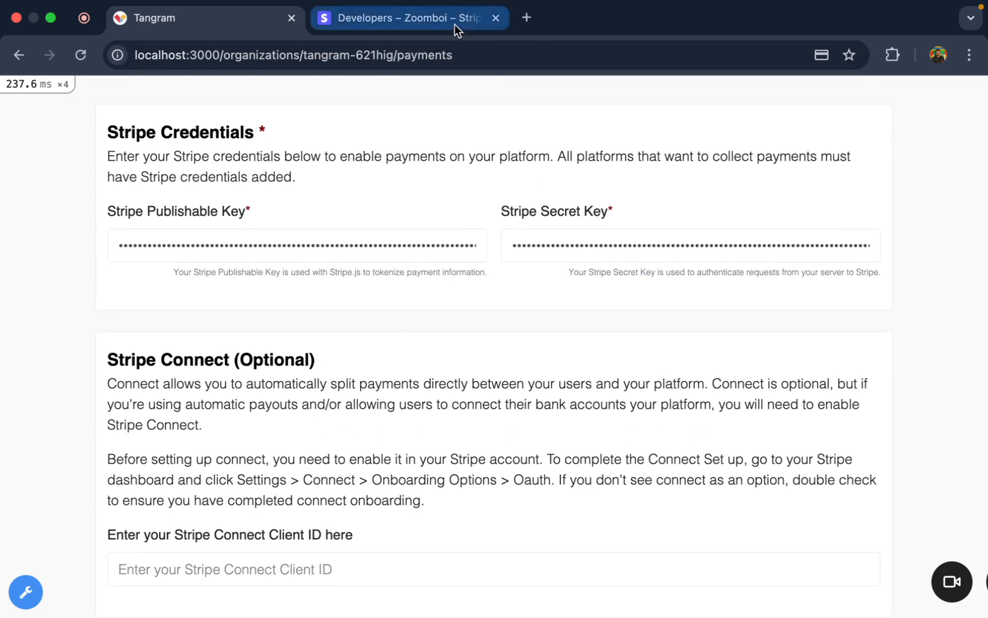
Step: Compare the Stripe dashboard's account and API keys page with the credentials and Stripe Connect sections in Tangram
click(454, 23)
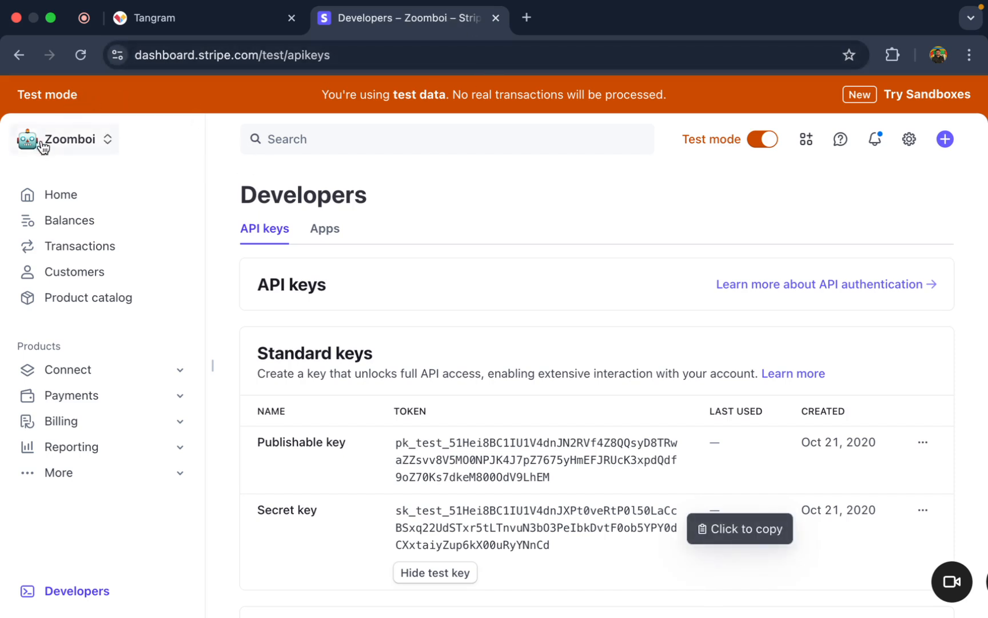
click(156, 19)
click(403, 13)
click(229, 18)
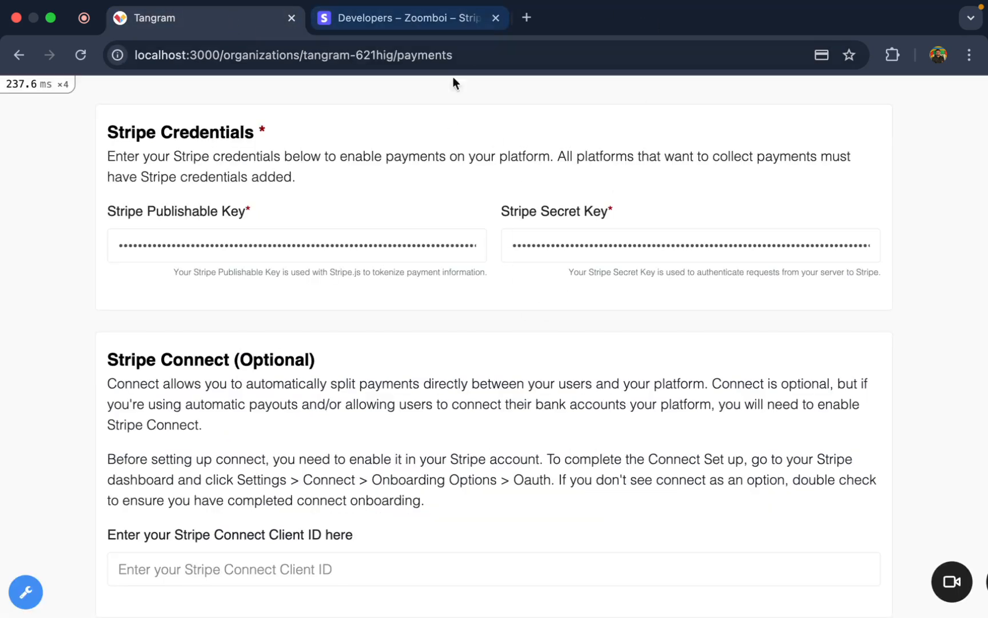
click(412, 11)
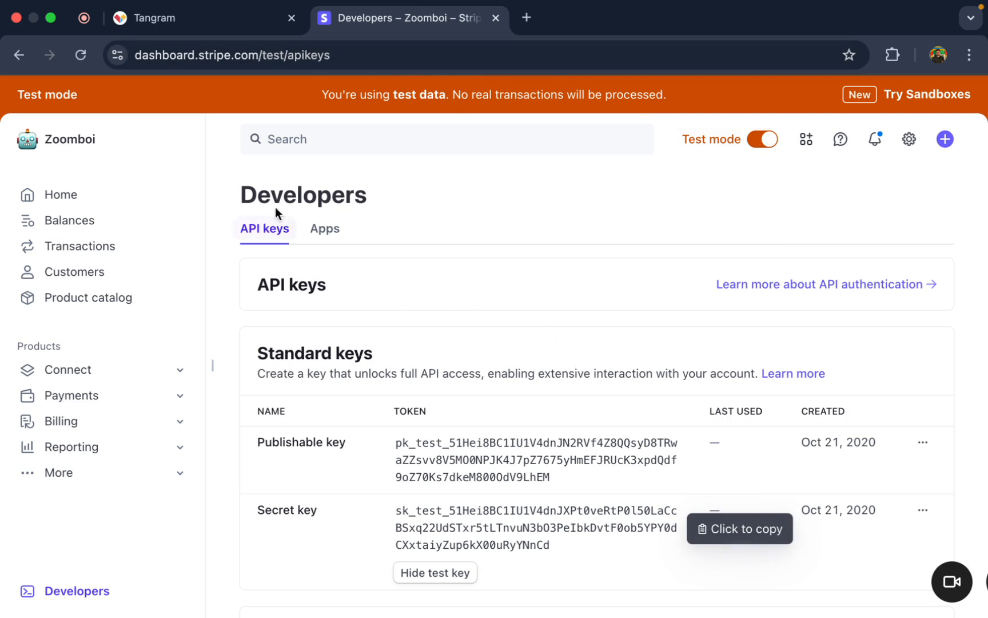
click(242, 15)
scroll(187, 406, down, 2)
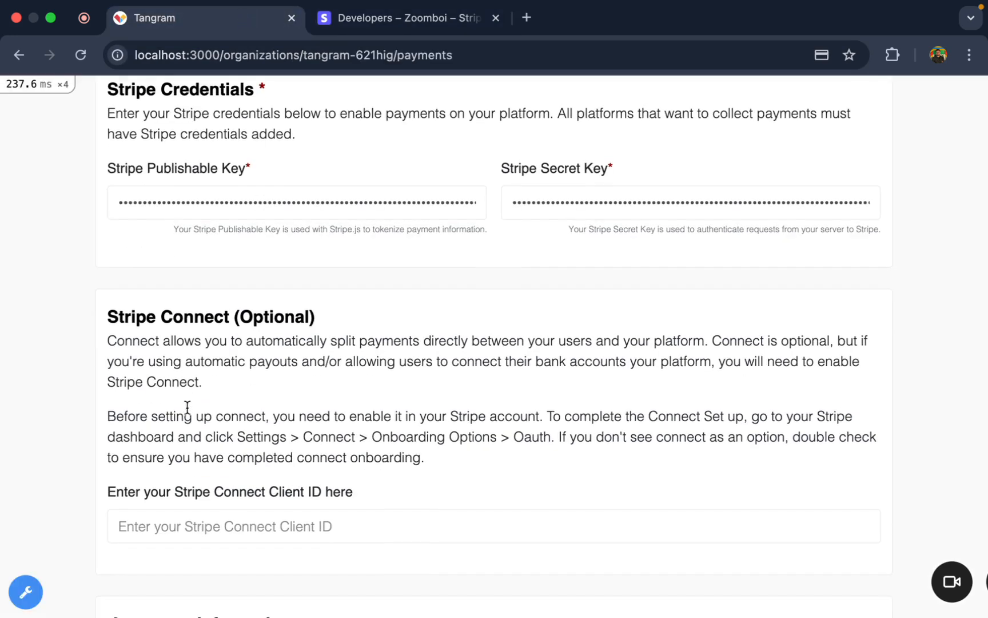
Step: Check the Stripe Connect section in Tangram, and open the Connect settings in the Stripe dashboard
scroll(206, 439, down, 4)
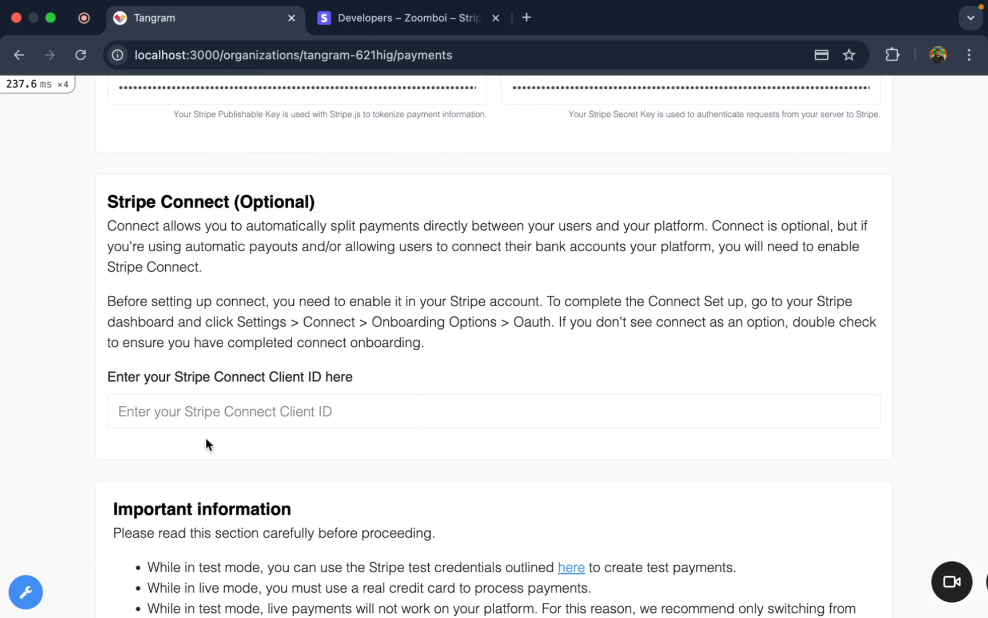
scroll(206, 439, up, 1)
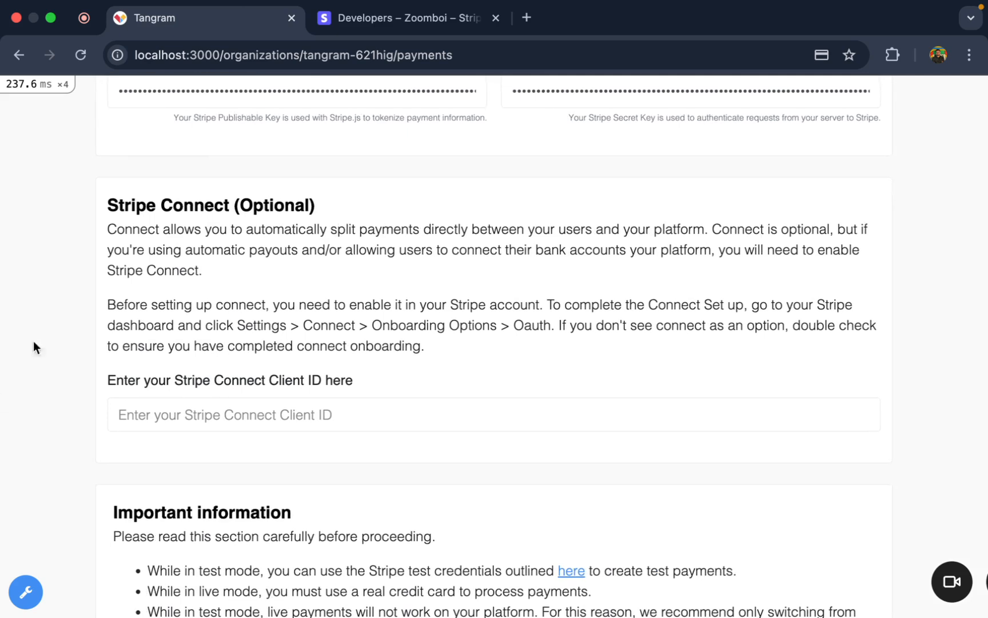
scroll(165, 282, up, 1)
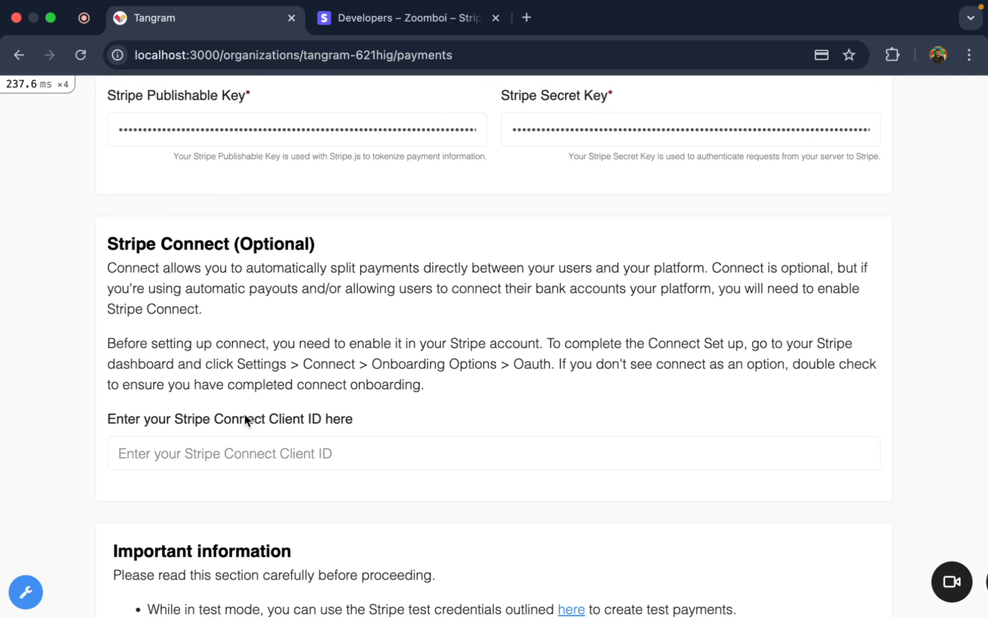
scroll(230, 478, up, 1)
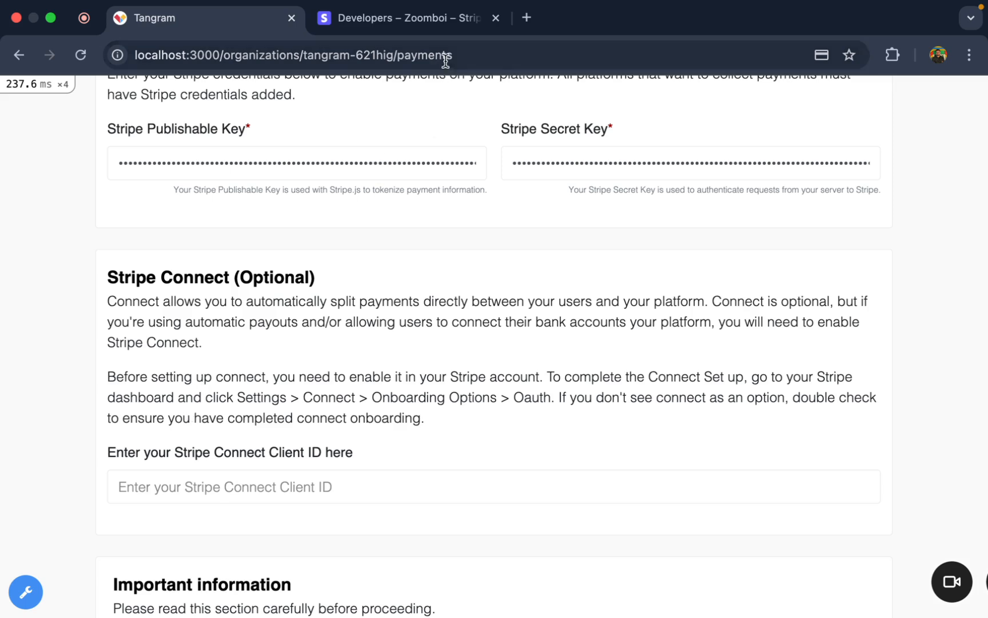
click(420, 17)
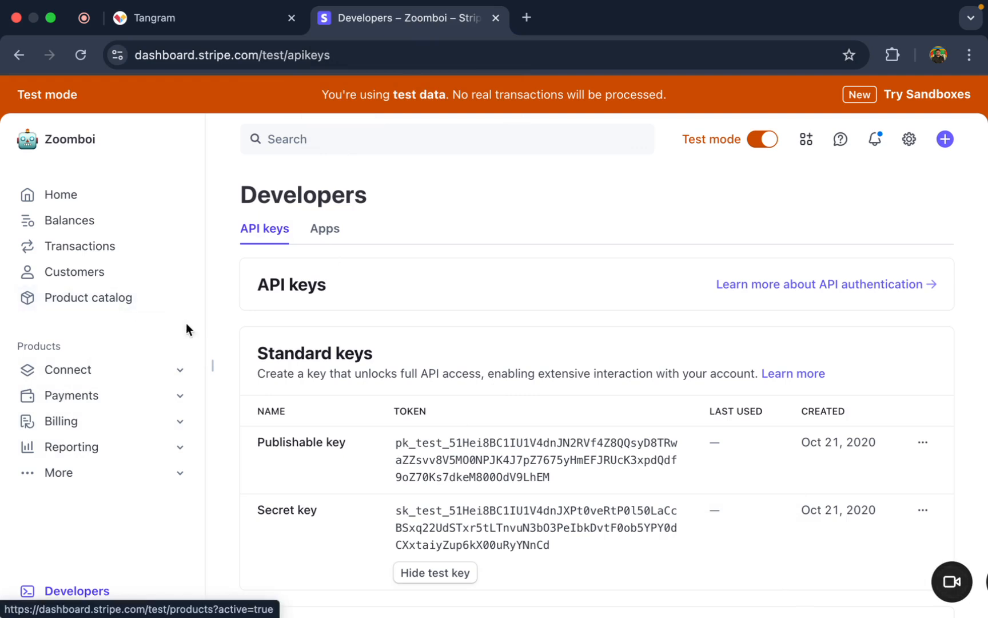
click(63, 370)
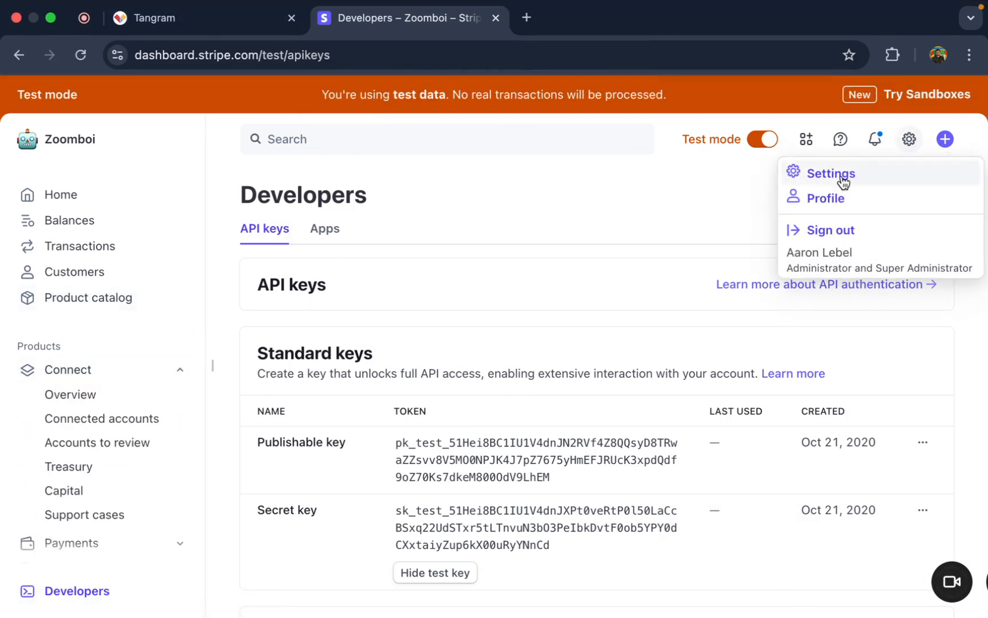
click(842, 176)
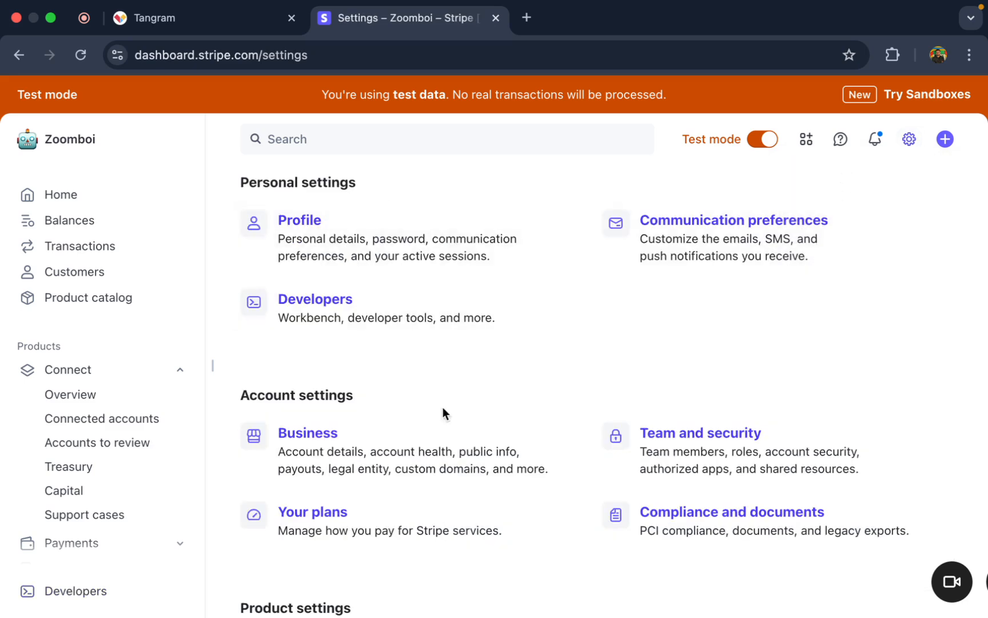
scroll(417, 520, down, 1)
scroll(412, 503, down, 5)
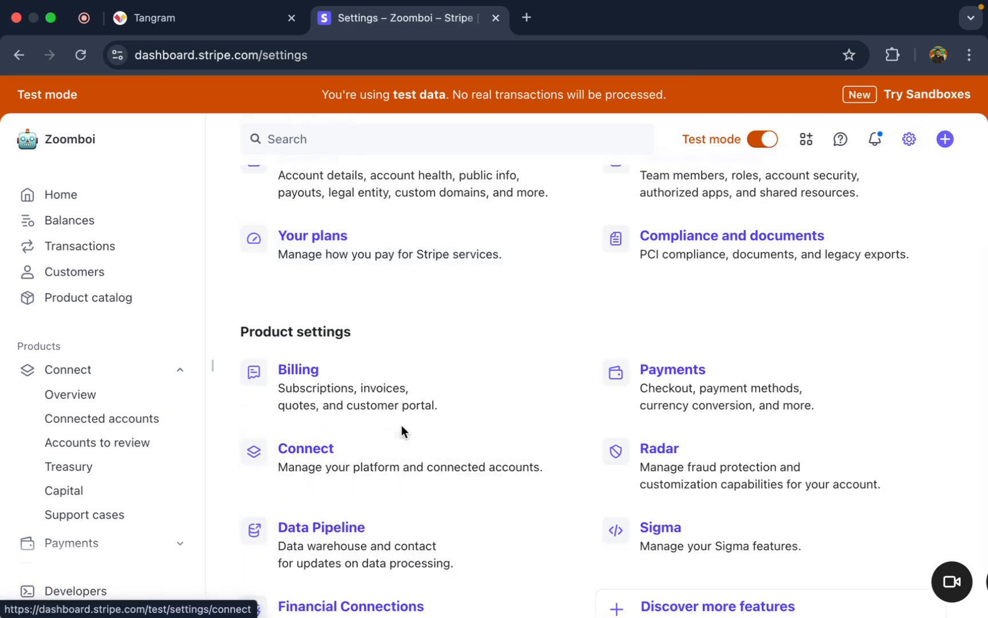
click(389, 477)
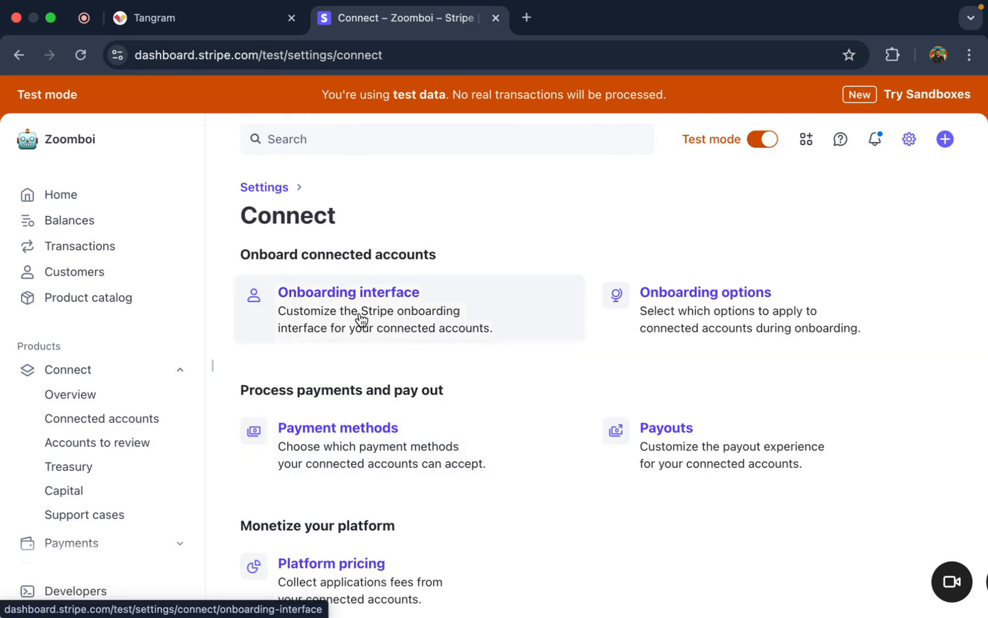
Step: Open the OAuth section of the Connect onboarding options
click(688, 313)
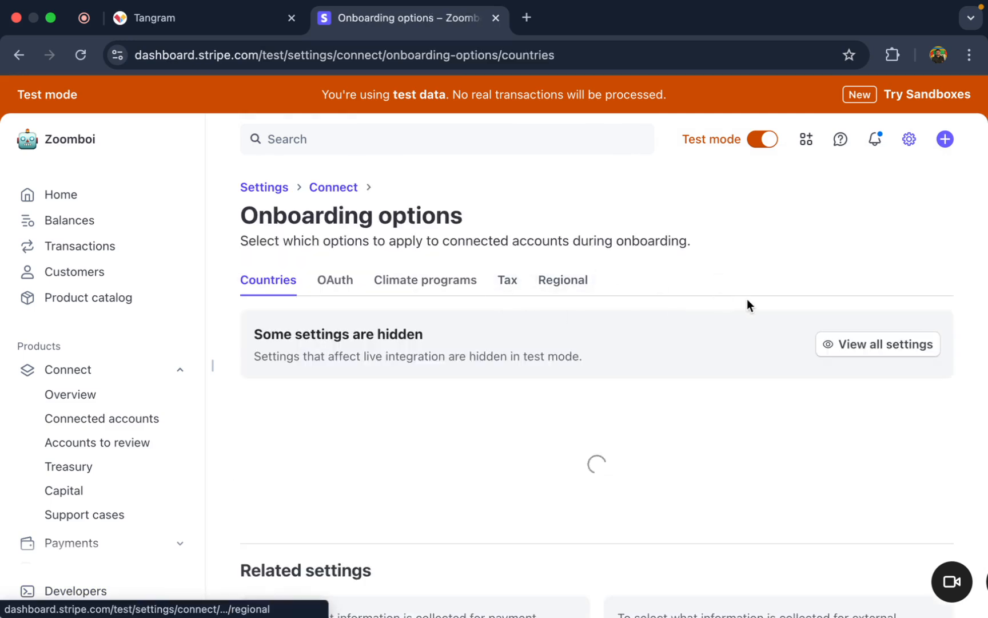
scroll(677, 387, down, 1)
scroll(676, 391, down, 3)
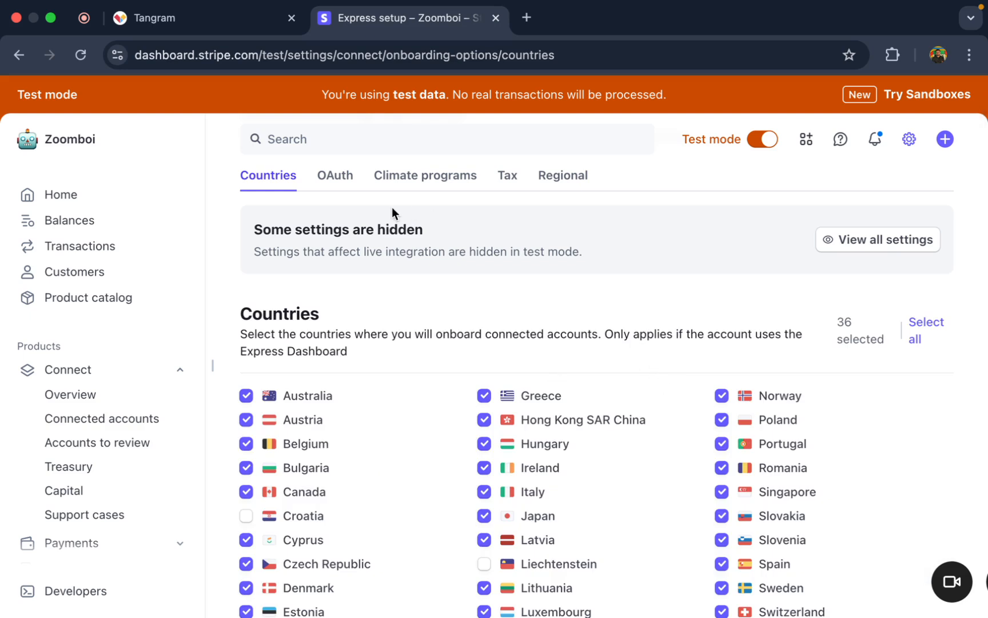
click(335, 175)
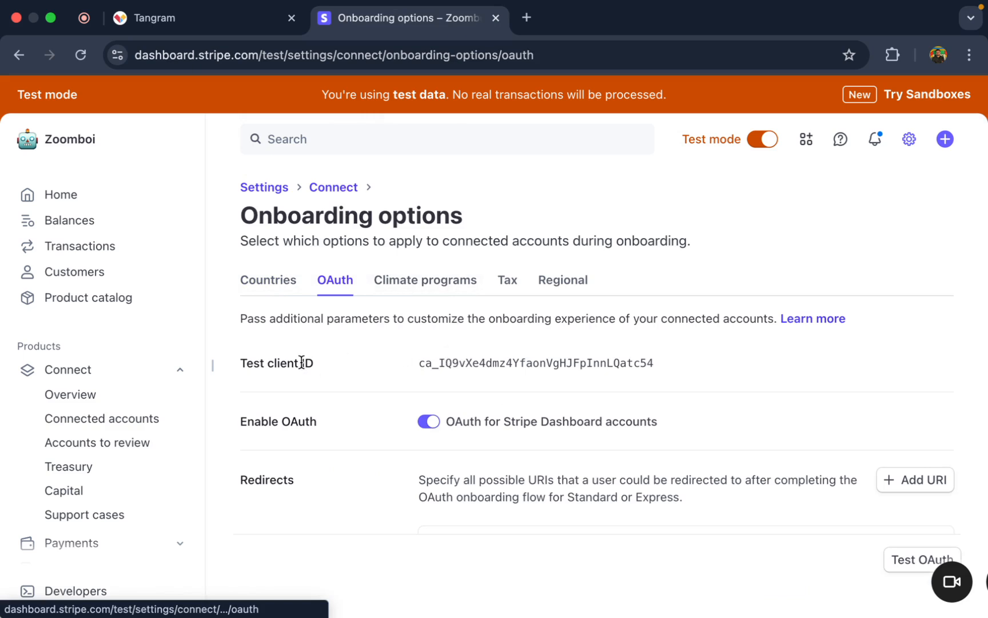
Step: Copy the test client ID from Stripe and paste it into Tangram's Stripe Connect Client ID field
double_click(466, 361)
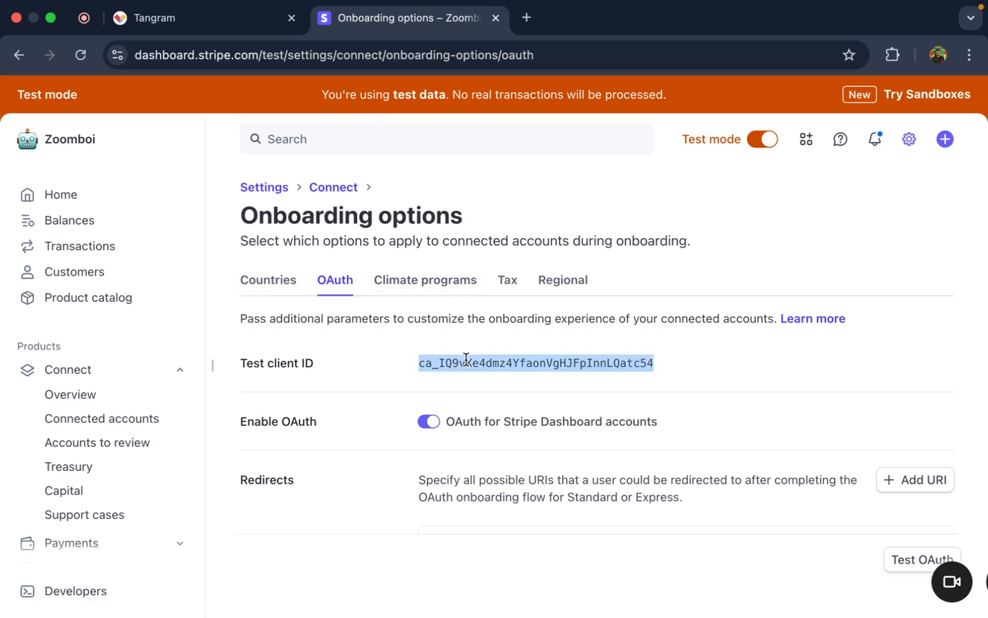
click(172, 19)
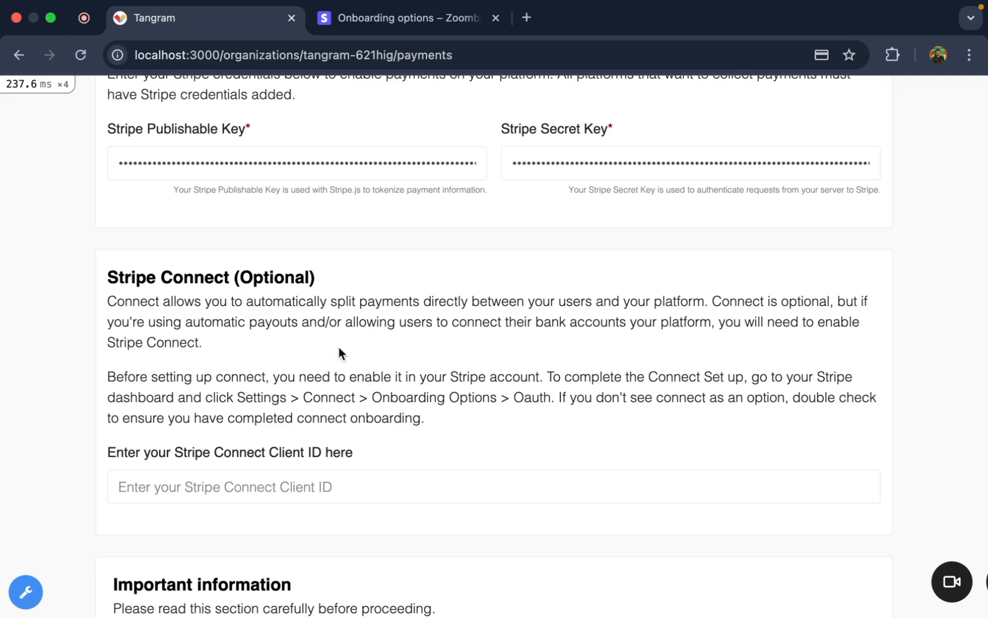
click(313, 476)
key(ctrl+v)
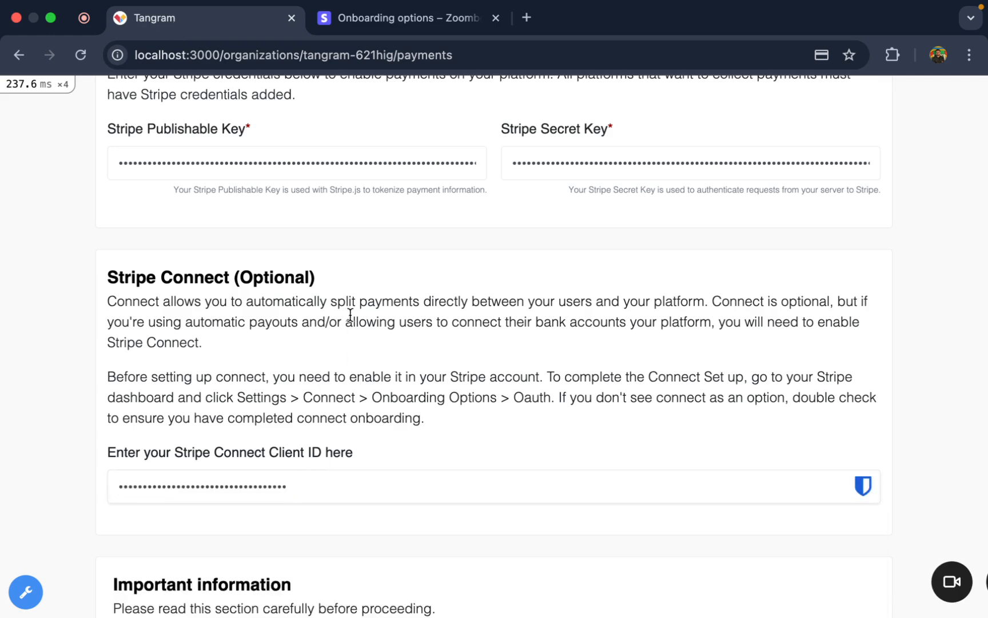
Step: Check the OAuth and redirect settings in Stripe, and save the Stripe Connect settings on Tangram's payments page
click(408, 17)
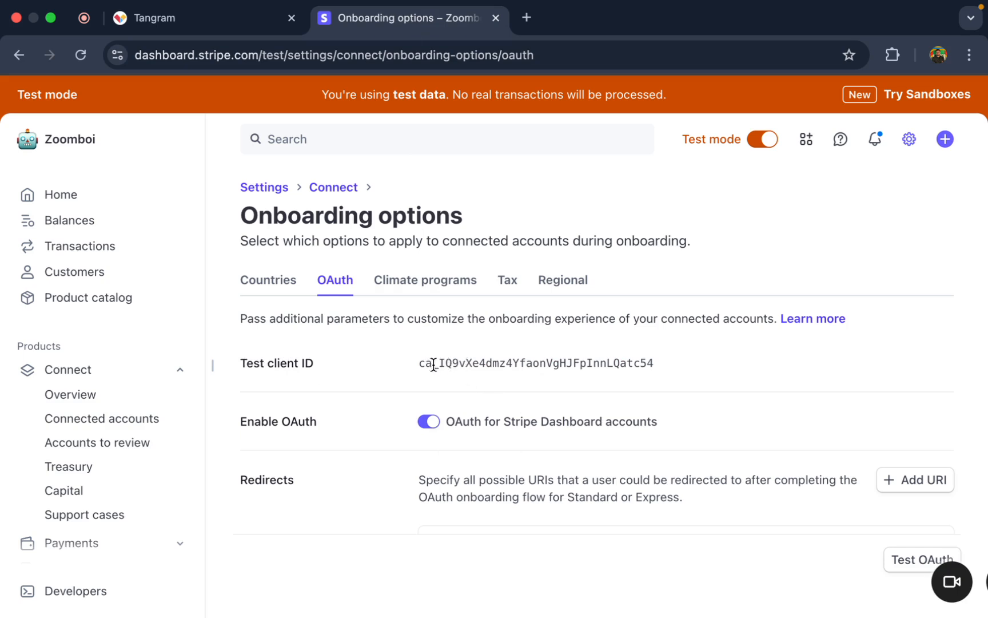
scroll(445, 529, down, 3)
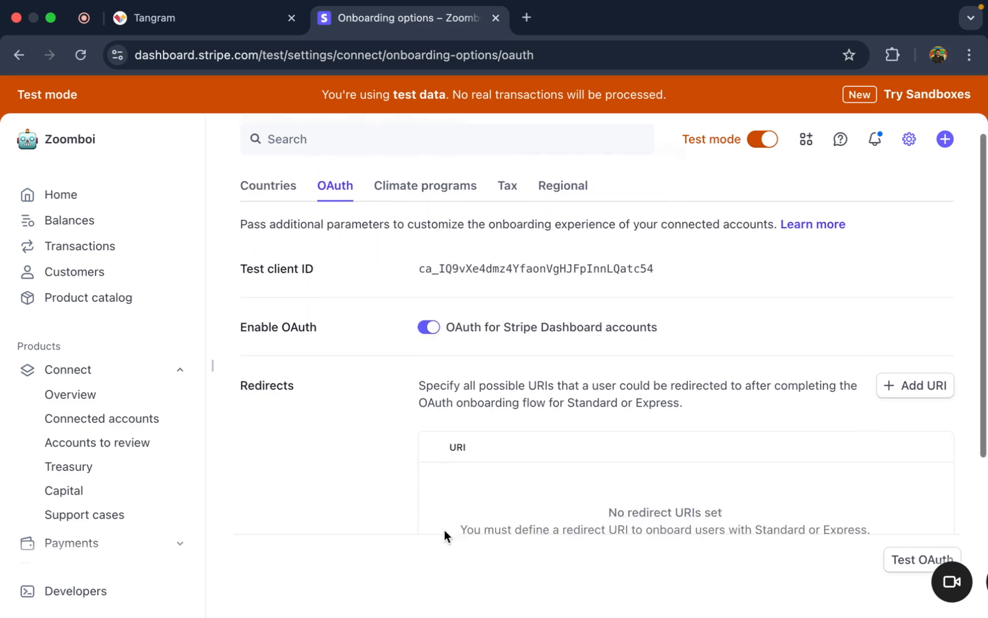
click(201, 33)
scroll(314, 460, down, 6)
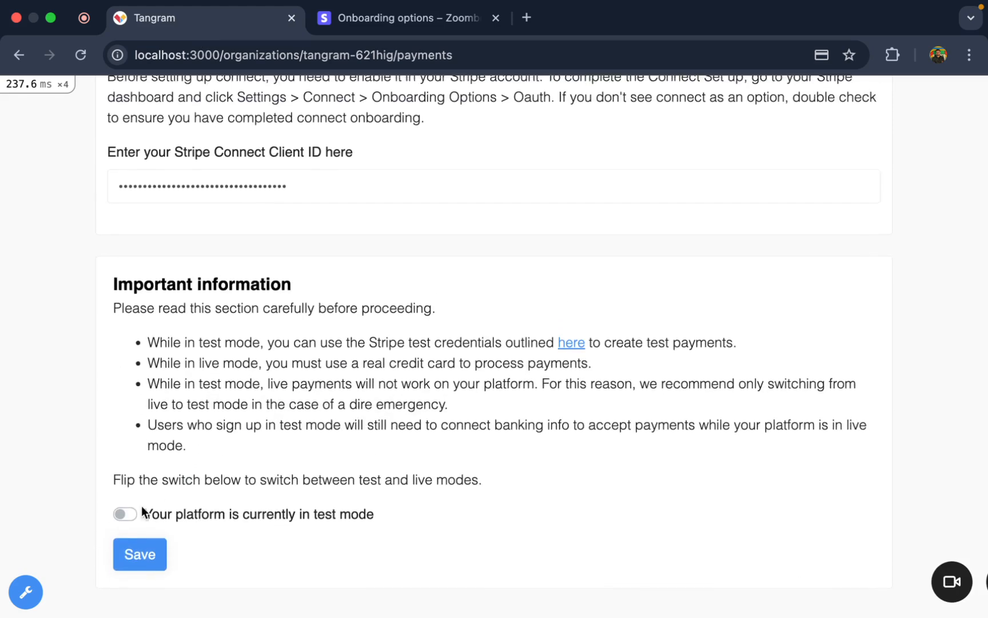
click(137, 564)
scroll(313, 450, down, 5)
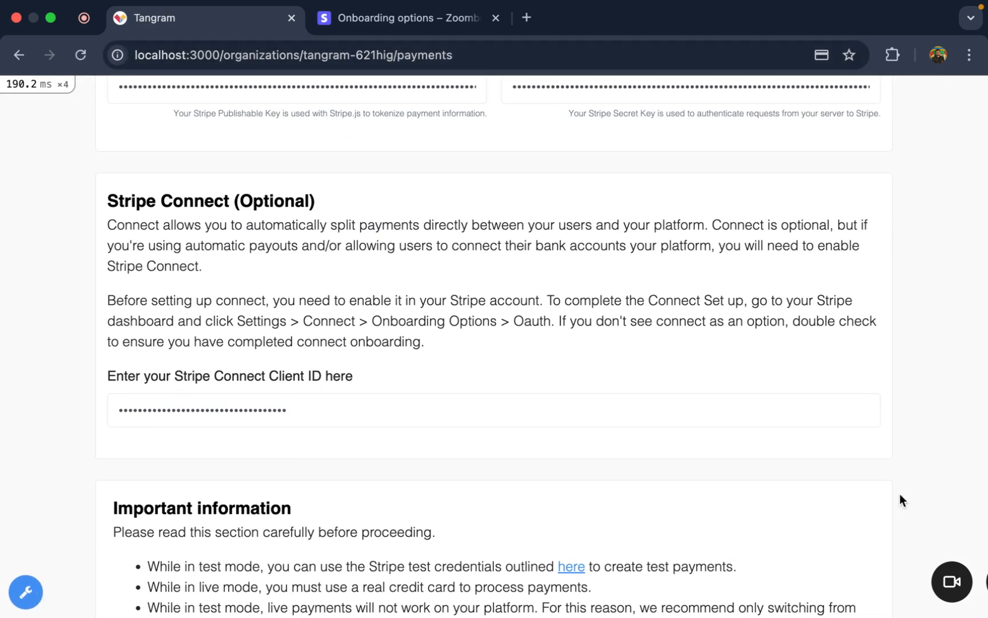
Step: Dismiss the password-saving prompt and start the Stripe payment setup offered in the banner of Tangram's transactions page
drag(983, 572, 707, 576)
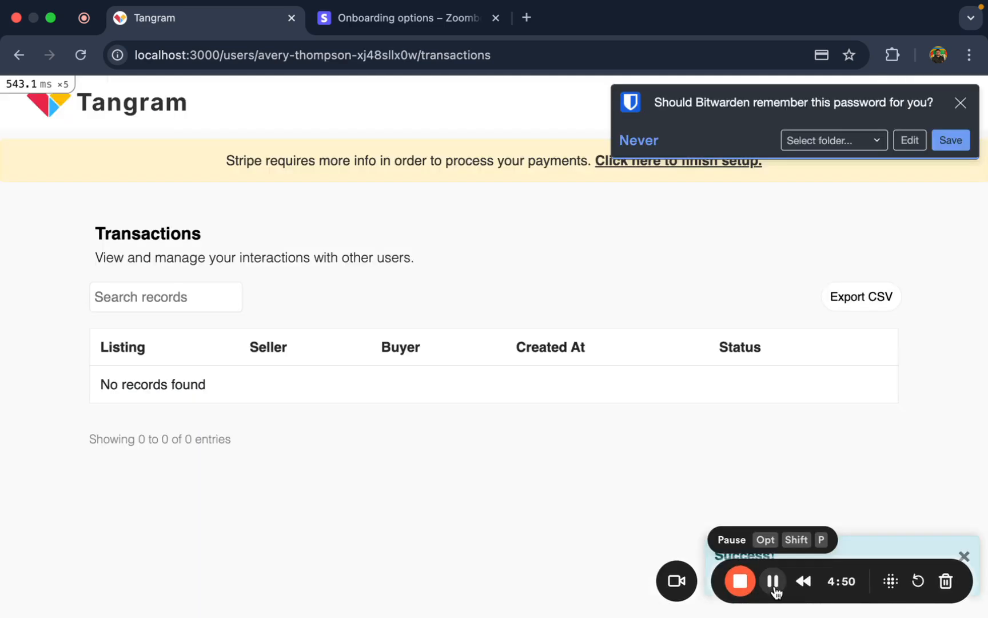
click(959, 104)
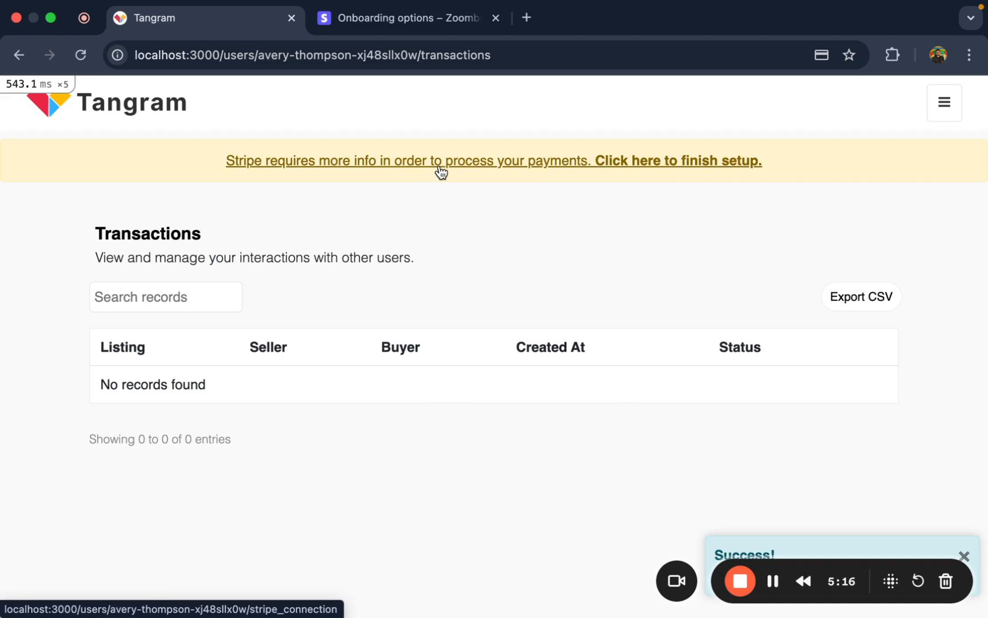
click(551, 165)
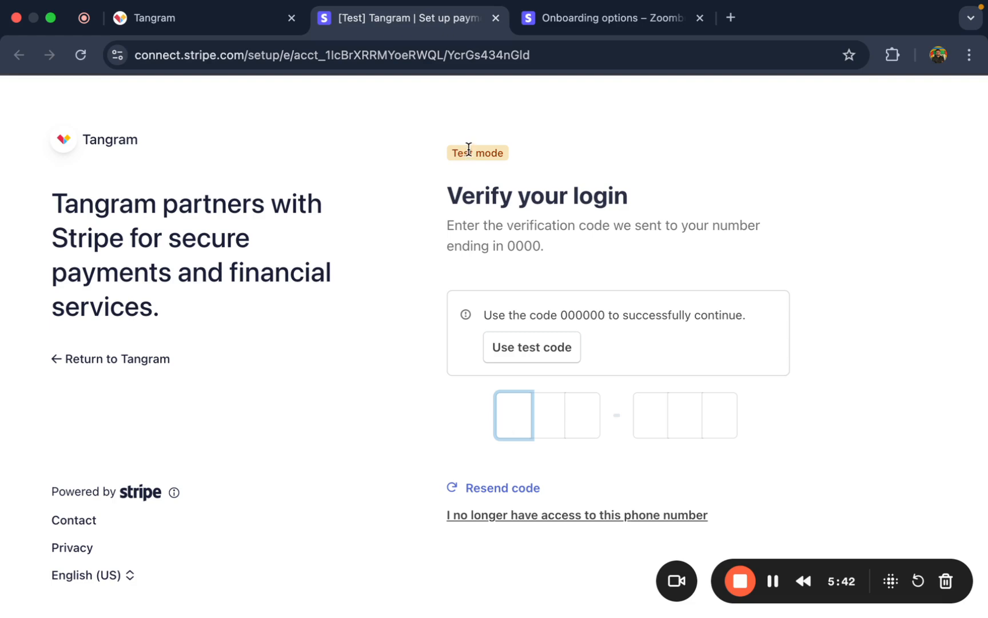
Step: Return to the Stripe dashboard and open the Onboarding interface page within the Connect settings
click(633, 20)
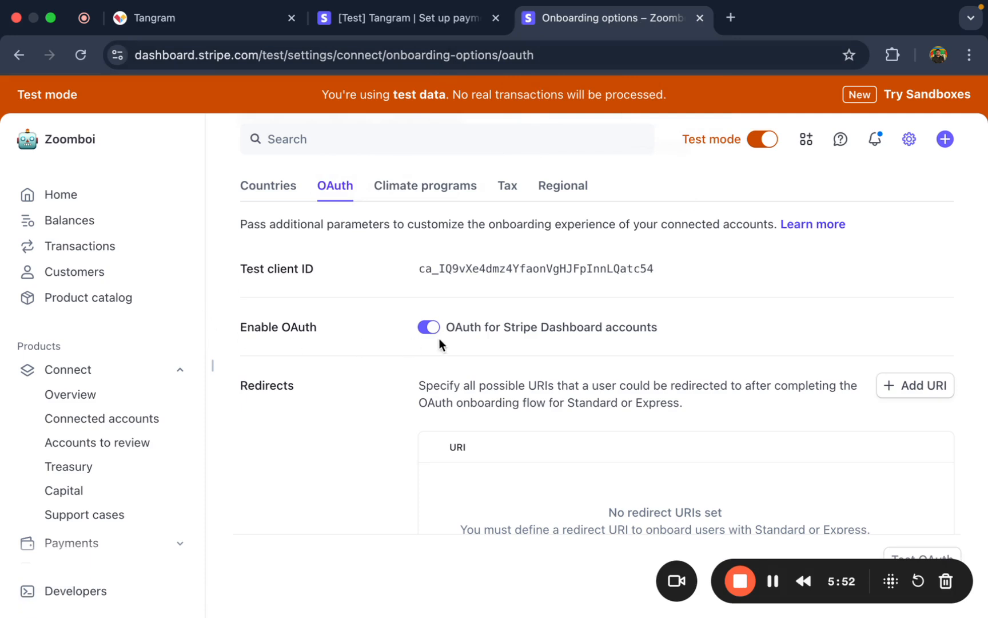
mouse_move(895, 151)
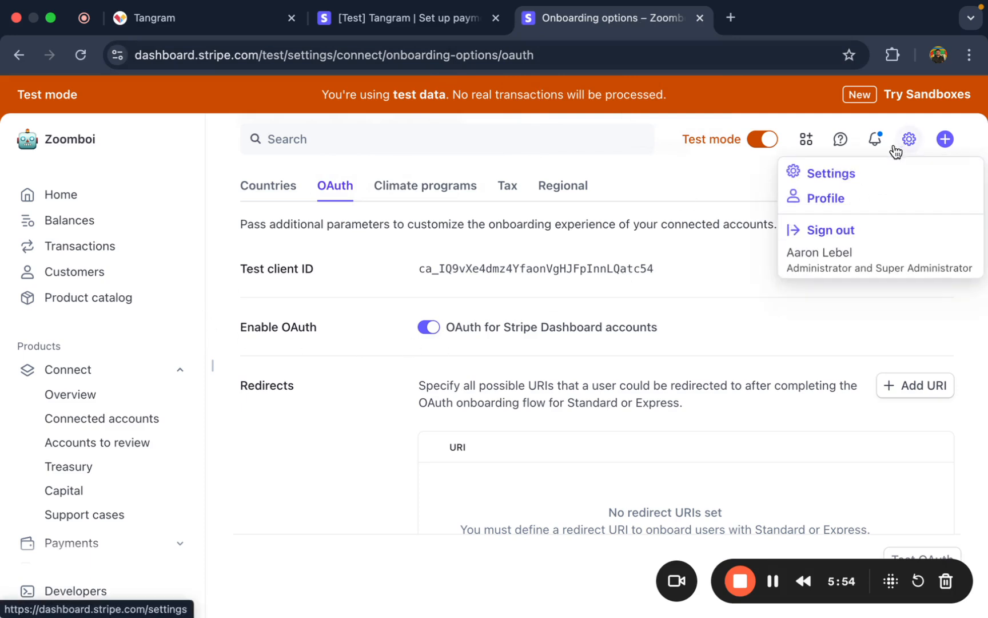
click(355, 21)
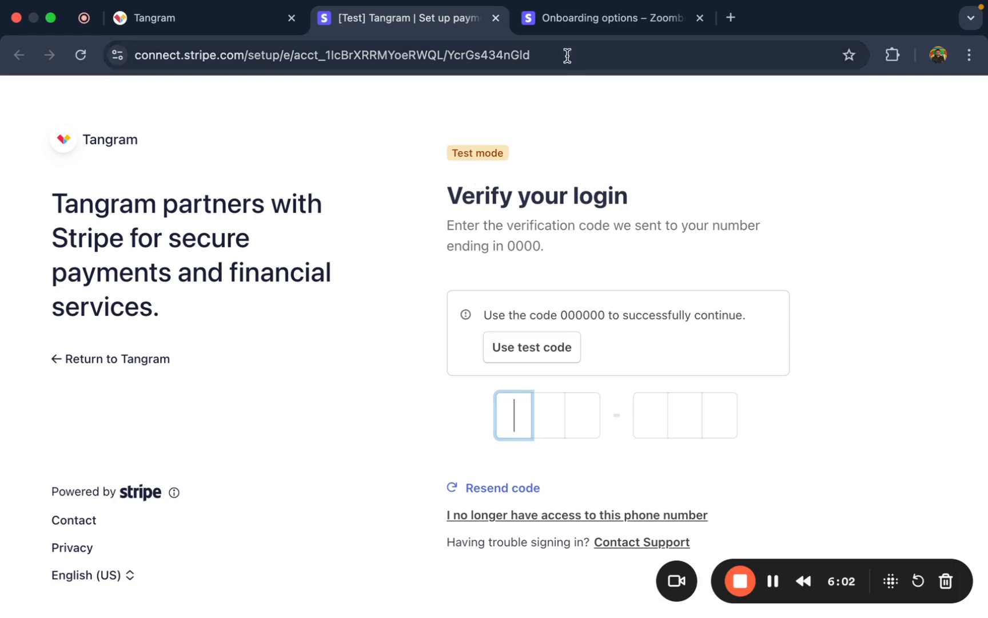
click(576, 26)
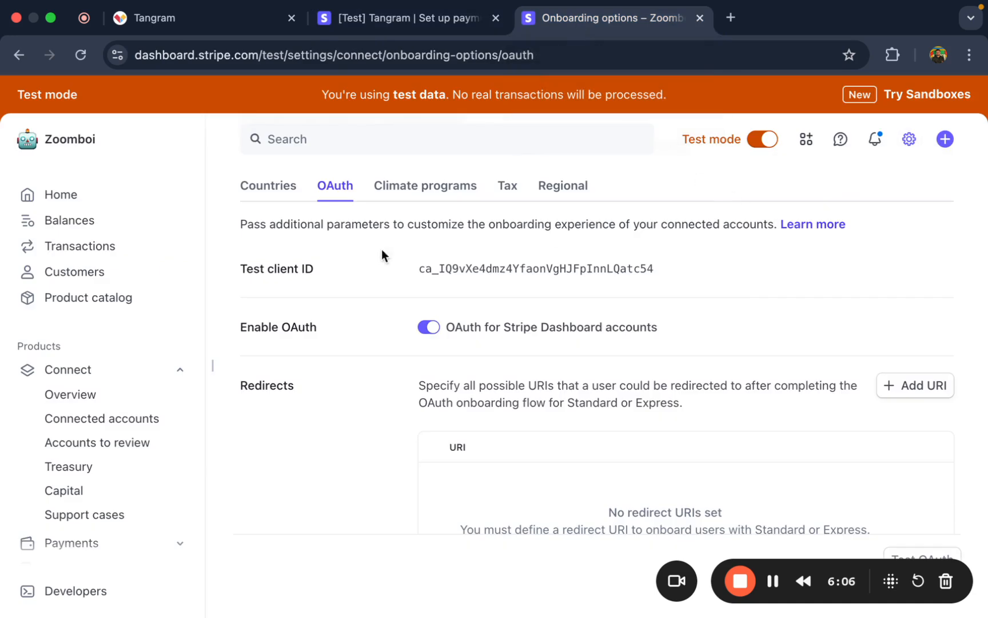
click(917, 142)
click(856, 178)
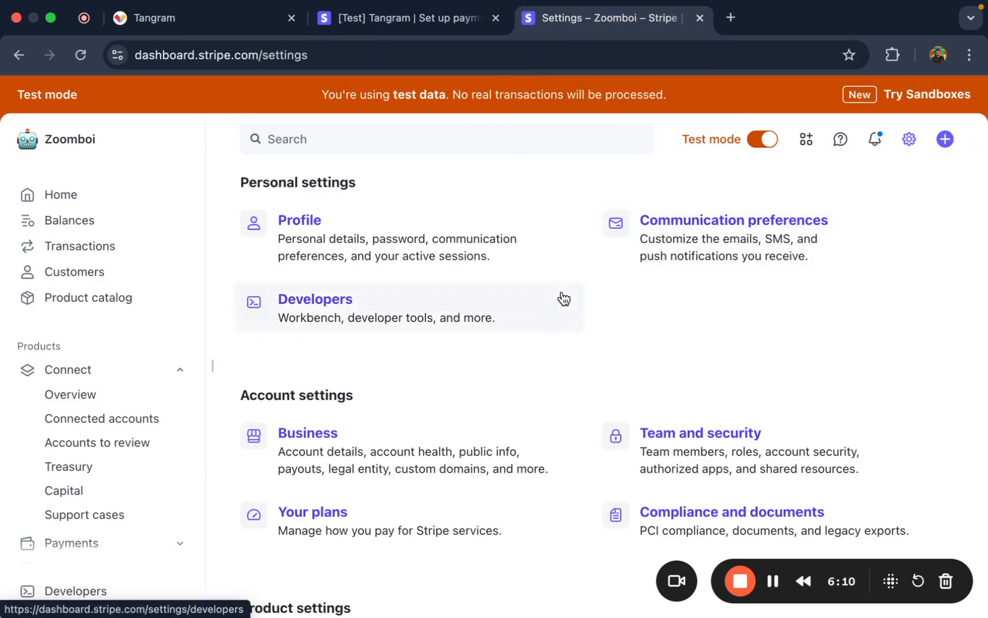
scroll(364, 522, down, 5)
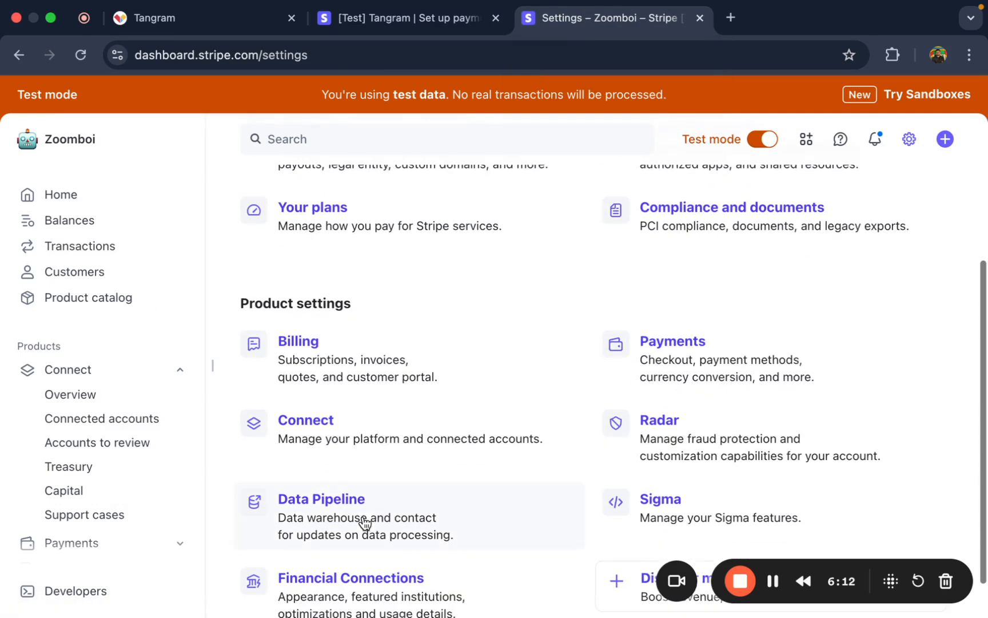
click(386, 434)
click(392, 307)
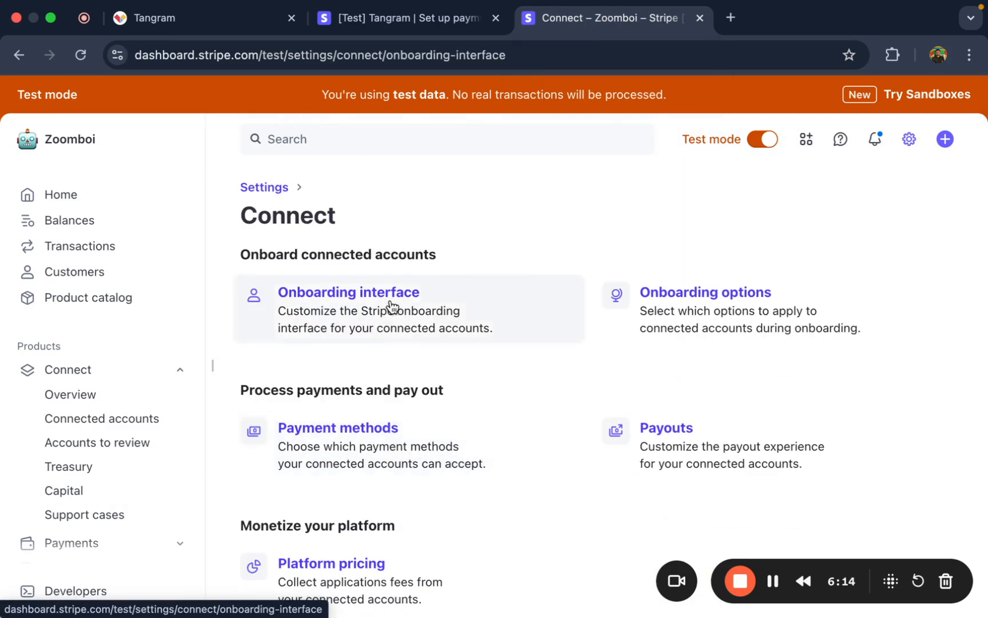
Step: Examine the Branding and Content settings of the onboarding interface, and return to Tangram's Stripe login verification page
scroll(473, 445, down, 4)
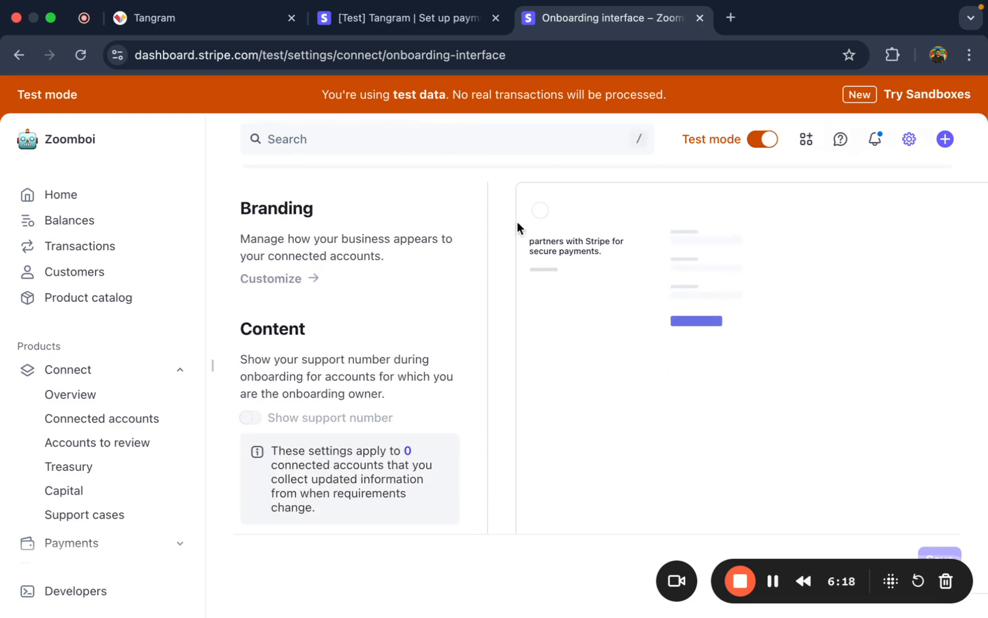
scroll(605, 354, down, 2)
scroll(605, 355, up, 3)
scroll(605, 354, down, 3)
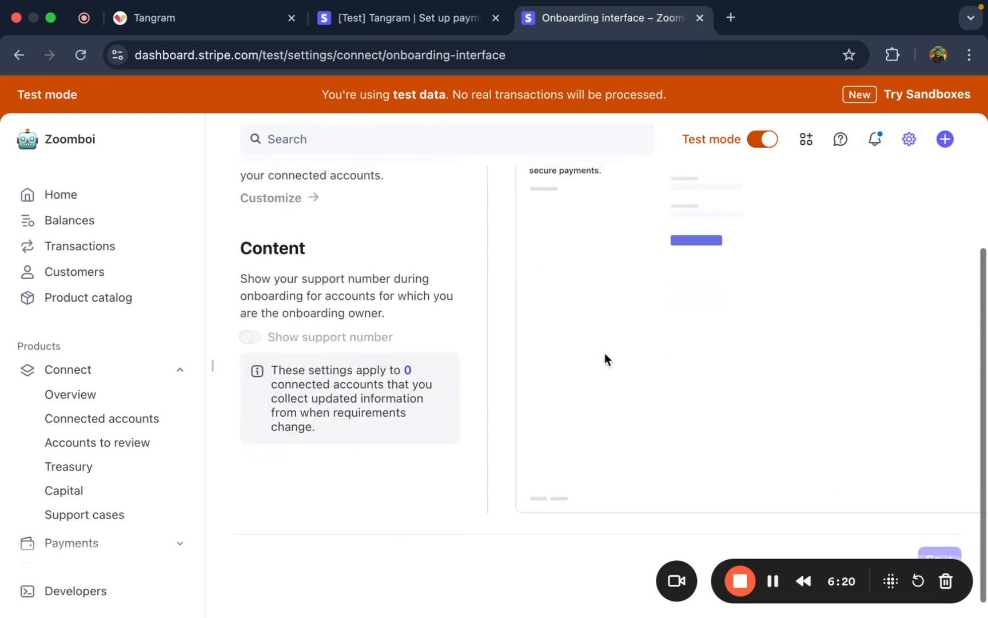
scroll(604, 353, up, 3)
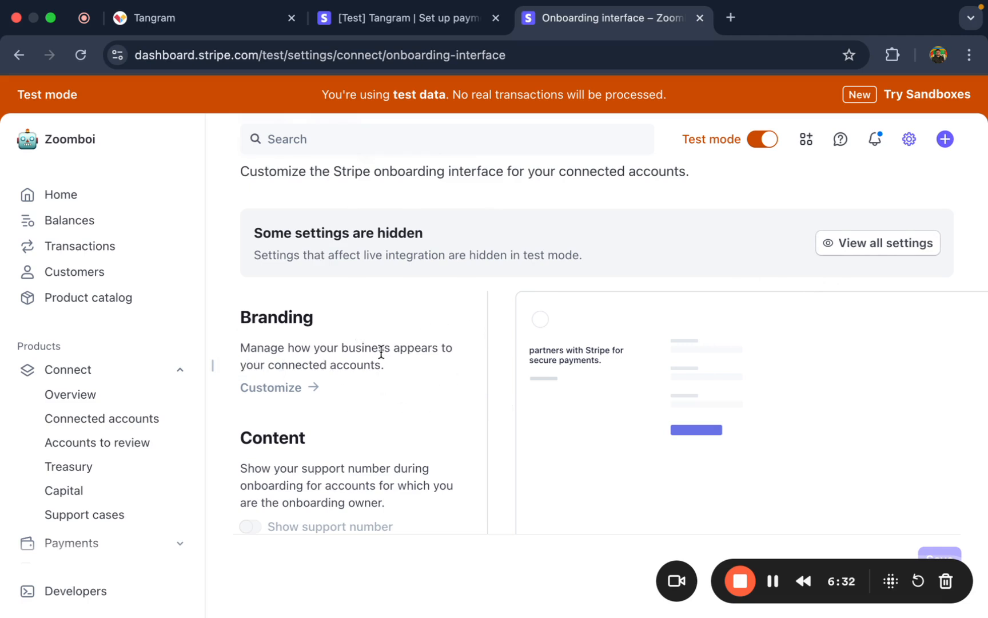
click(222, 29)
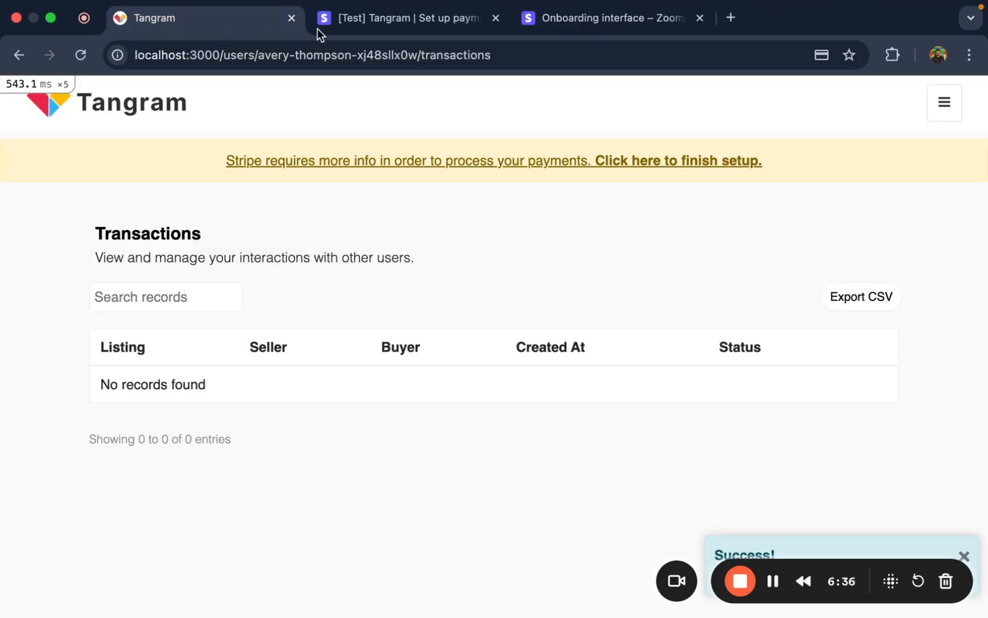
click(351, 29)
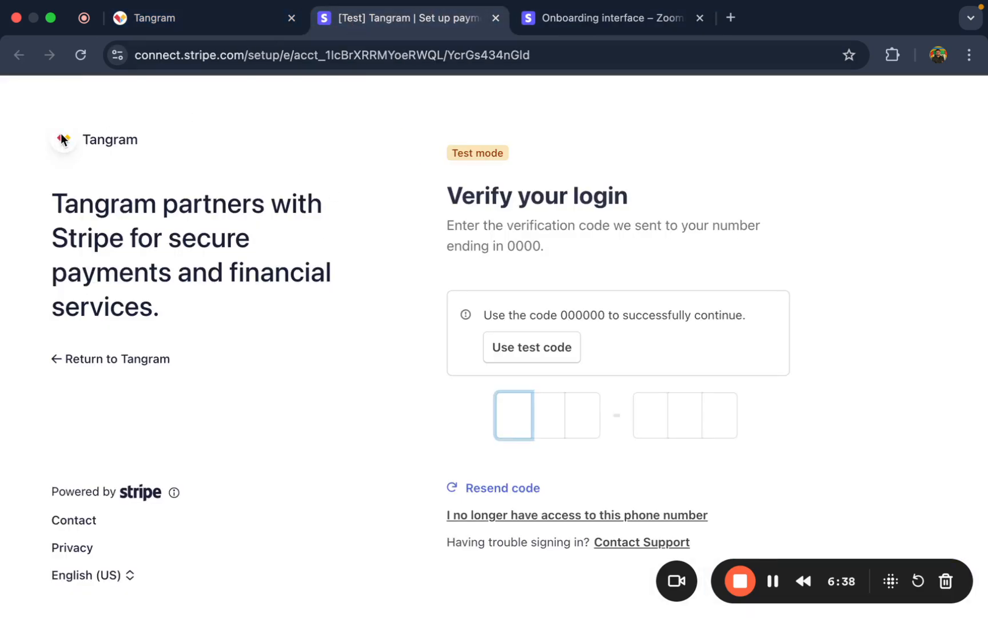